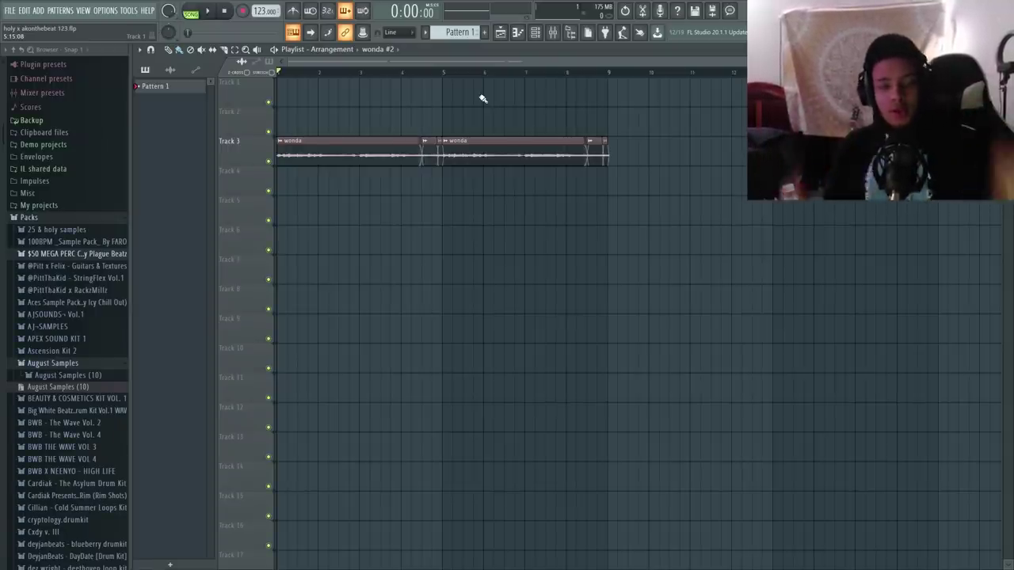
# Step: Examine the drum and bass channels and their step patterns in the channel rack
pyautogui.press('F6')
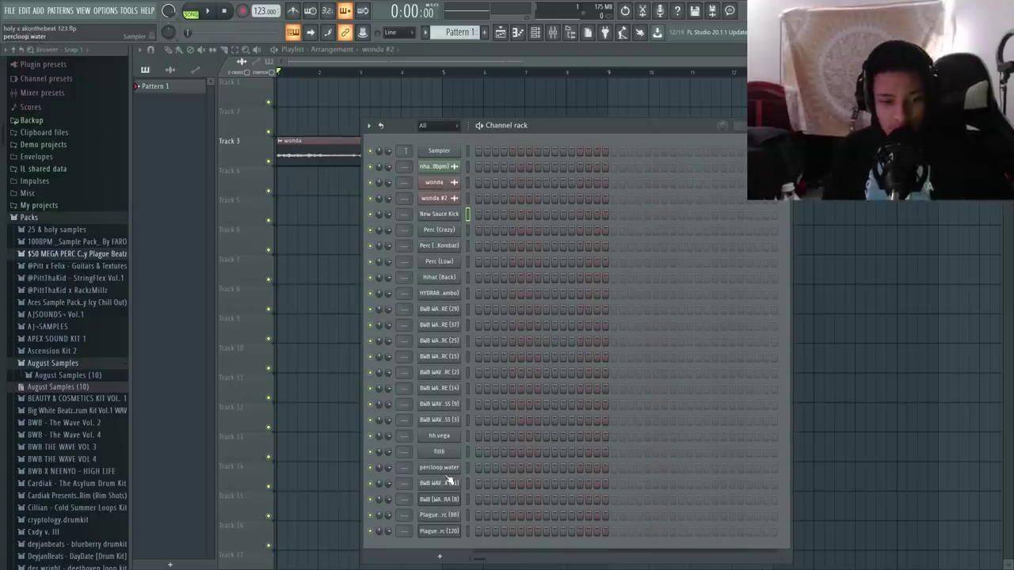
pyautogui.rightClick(467, 214)
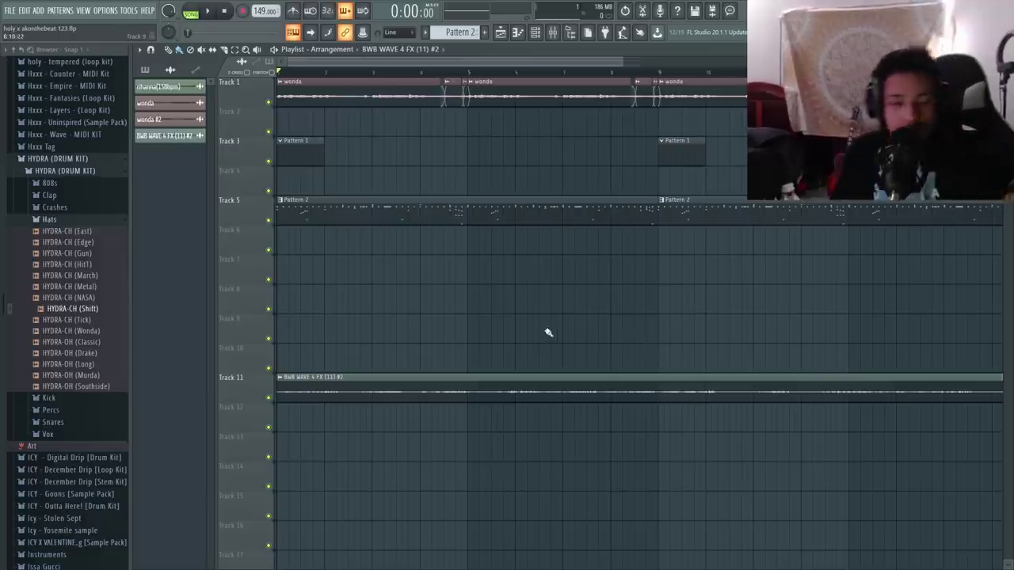
pyautogui.click(536, 32)
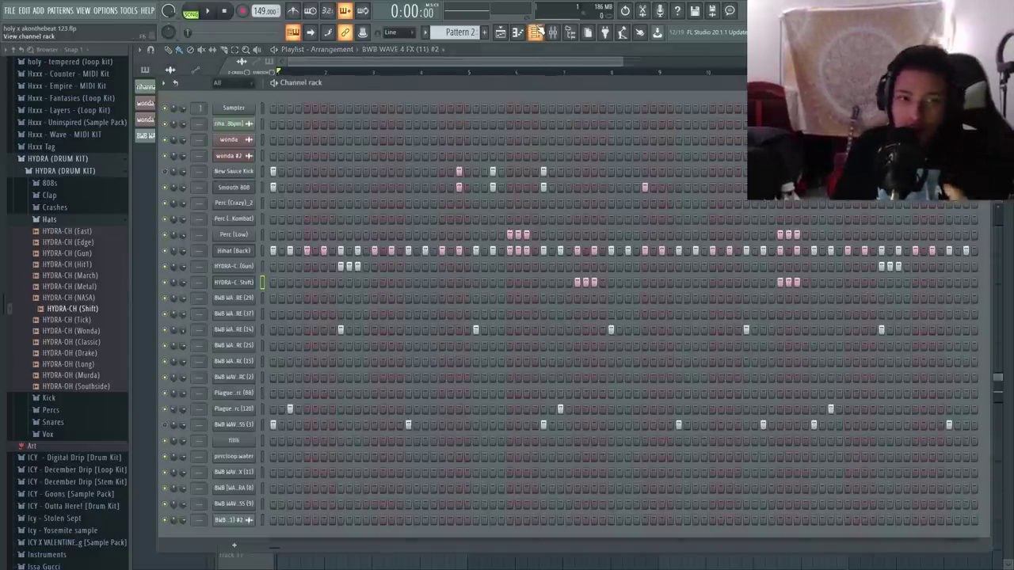
pyautogui.click(535, 31)
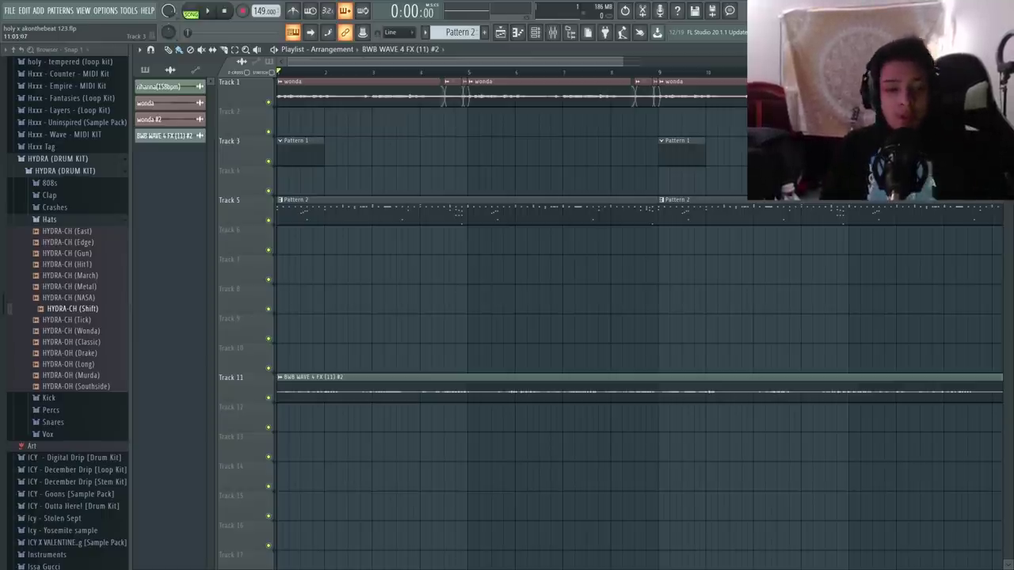
pyautogui.click(534, 32)
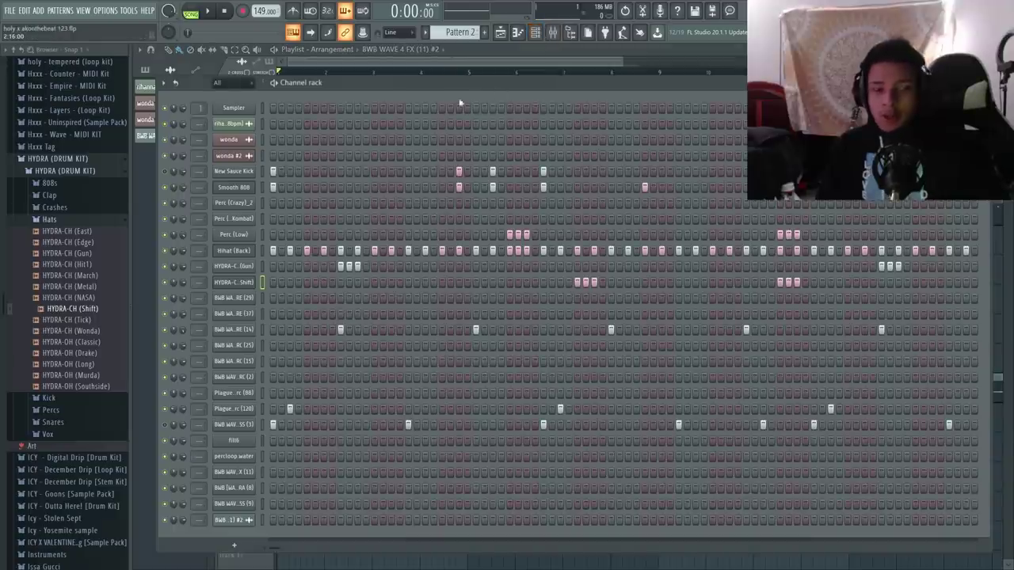
pyautogui.click(260, 188)
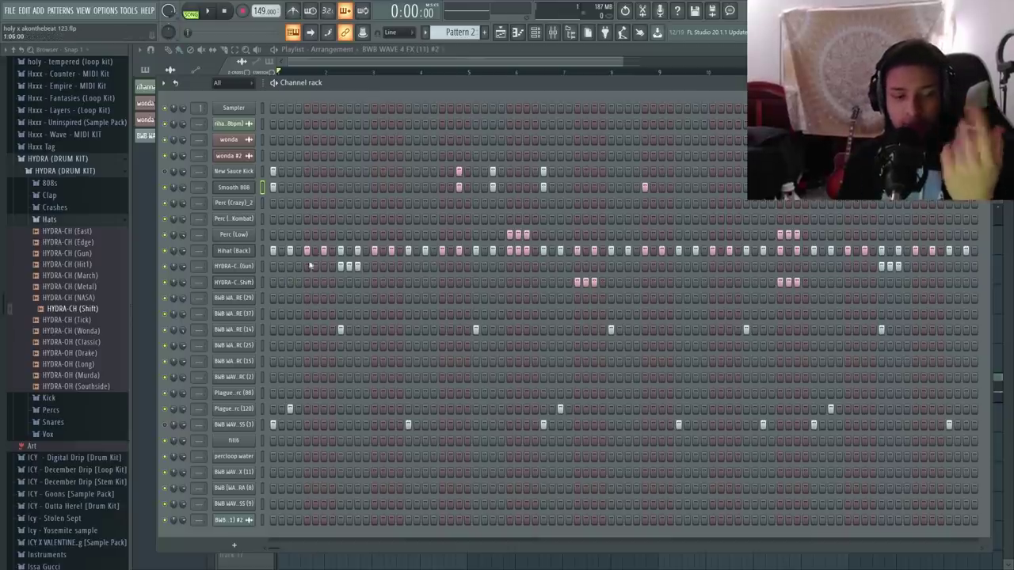
pyautogui.click(241, 521)
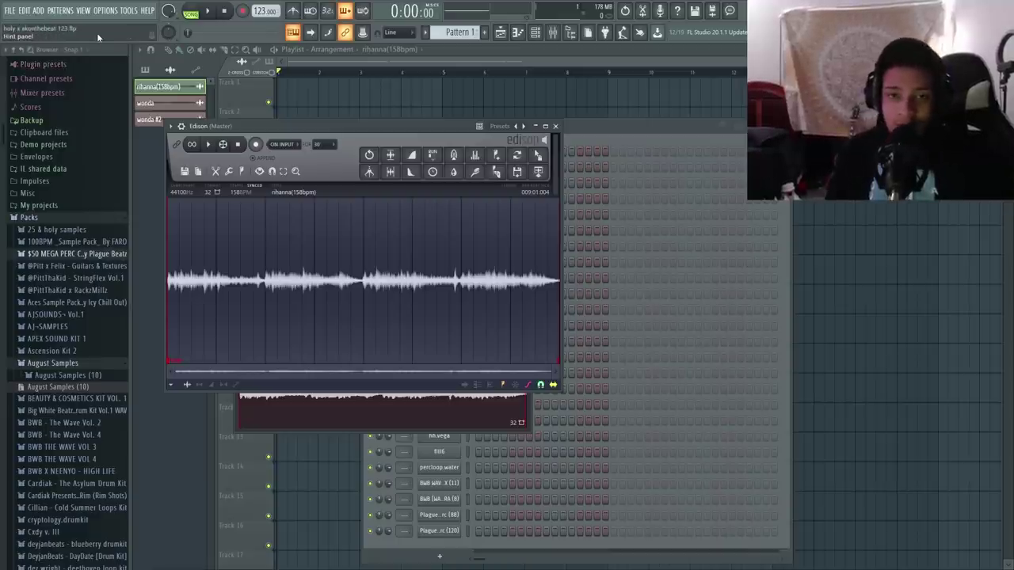
# Step: Open the channel settings of the first wonda clip on Track 3 and examine its pitch and time-stretching controls
pyautogui.click(569, 108)
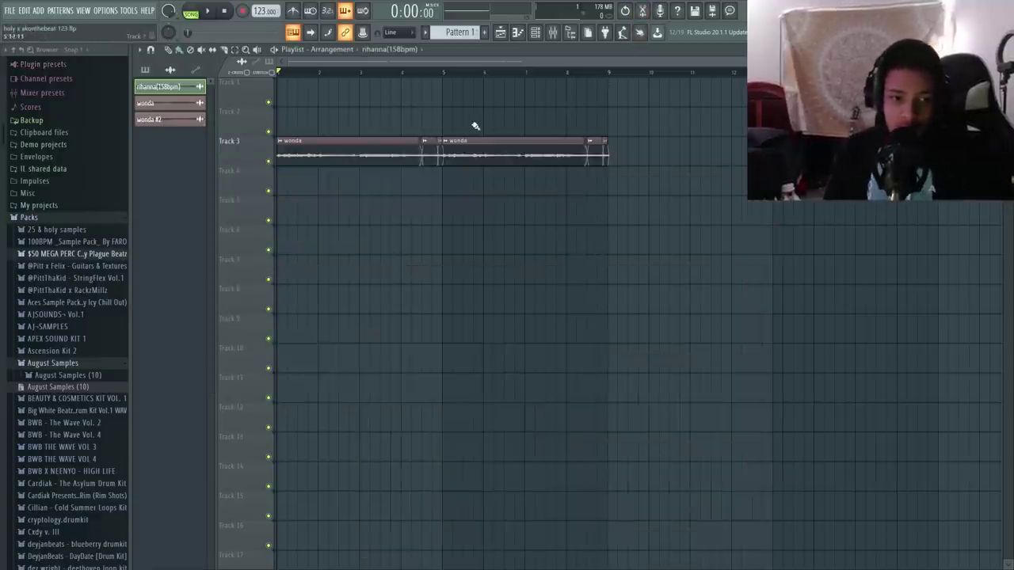
pyautogui.scroll(3, 391, 69)
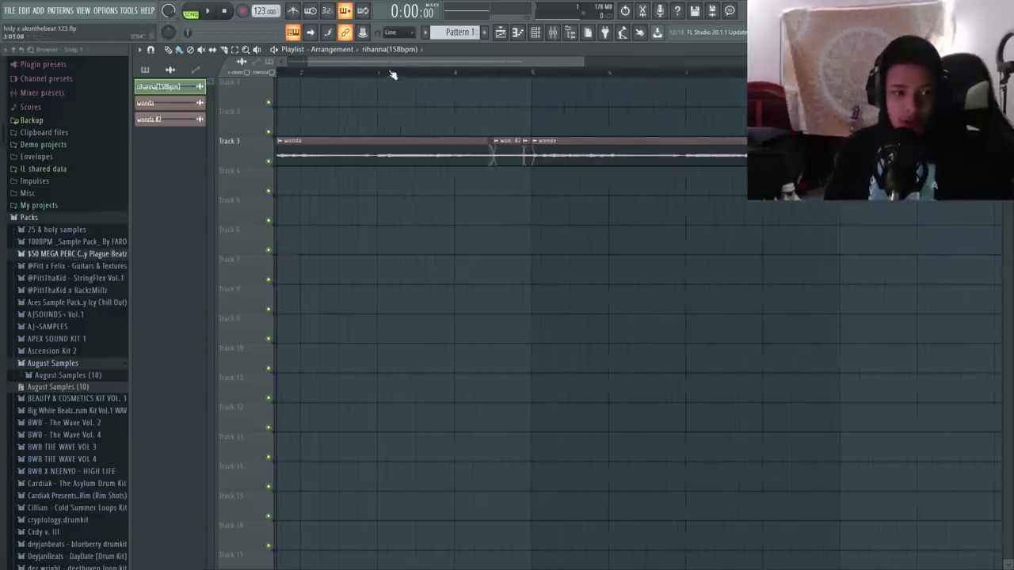
pyautogui.doubleClick(336, 143)
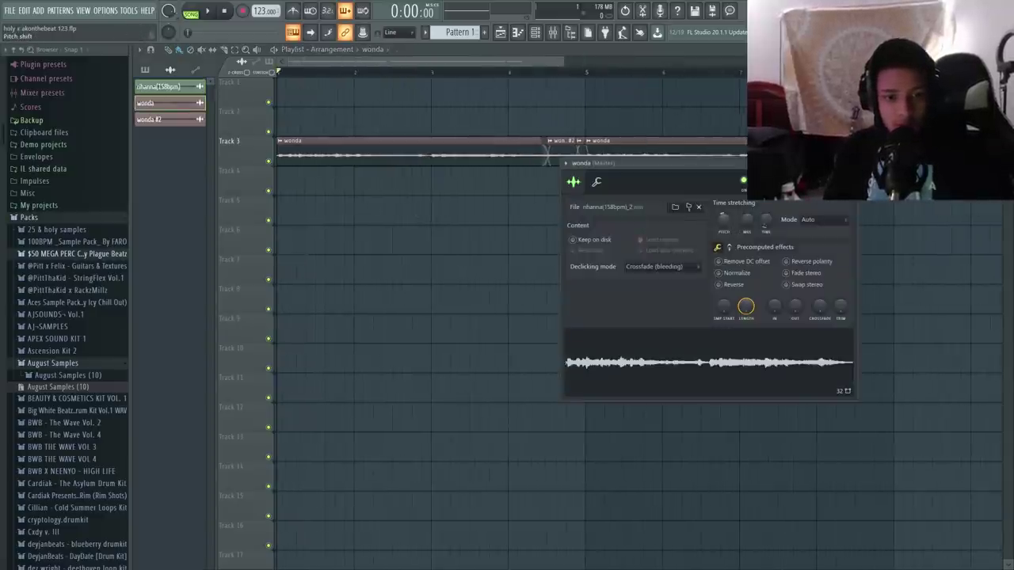
pyautogui.moveTo(767, 222); pyautogui.dragTo(767, 215)
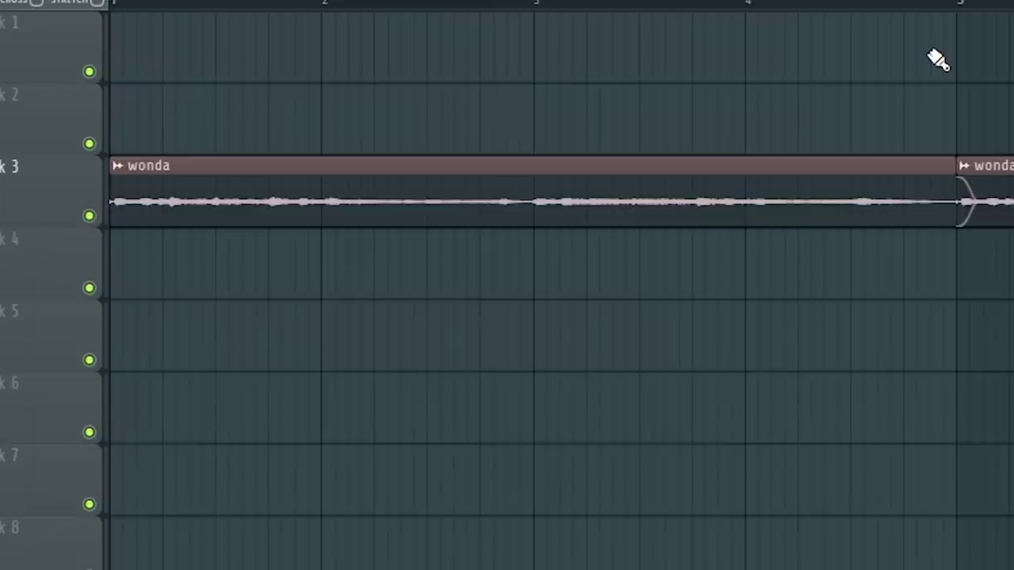
# Step: Play the join between the two wonda clips at bar 5 and check the clip's declicking mode
pyautogui.press('space')
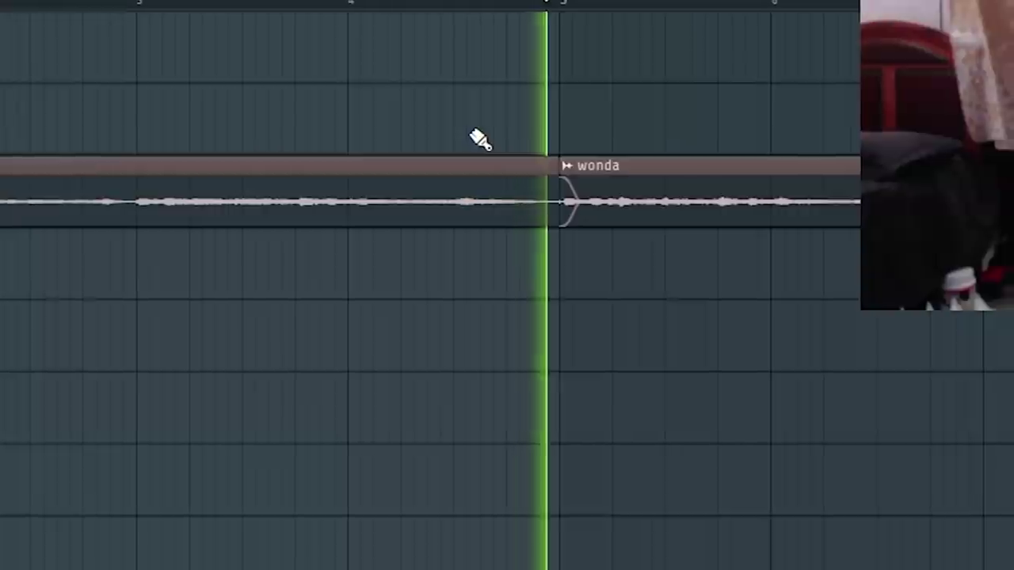
pyautogui.press('space')
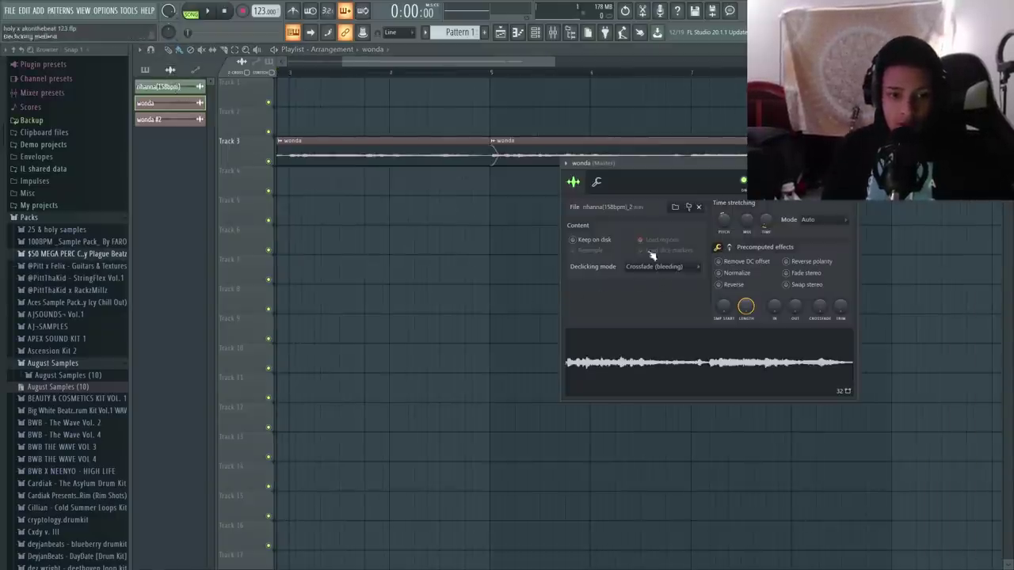
pyautogui.moveTo(649, 178); pyautogui.dragTo(385, 144)
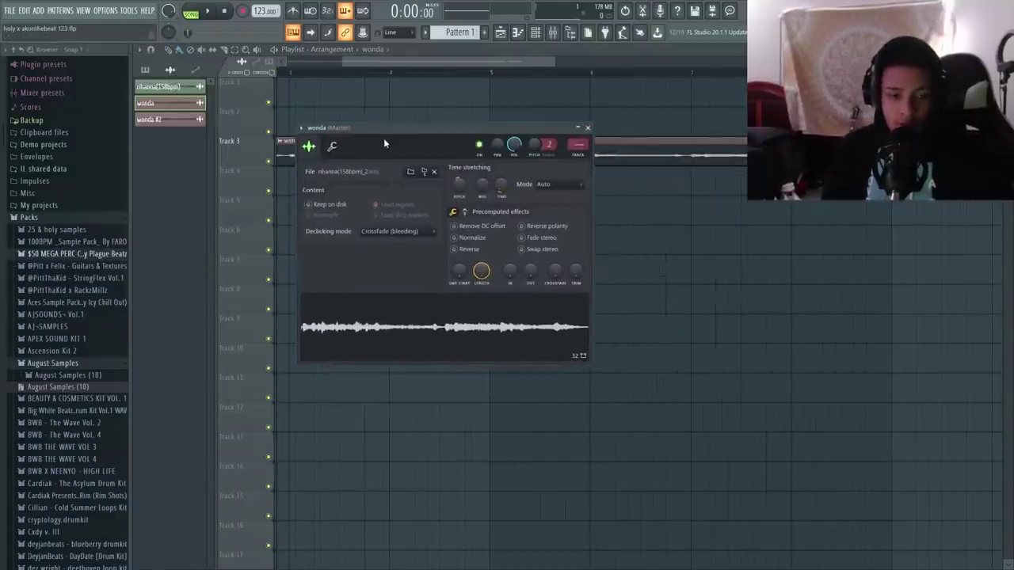
pyautogui.click(389, 239)
pyautogui.click(328, 231)
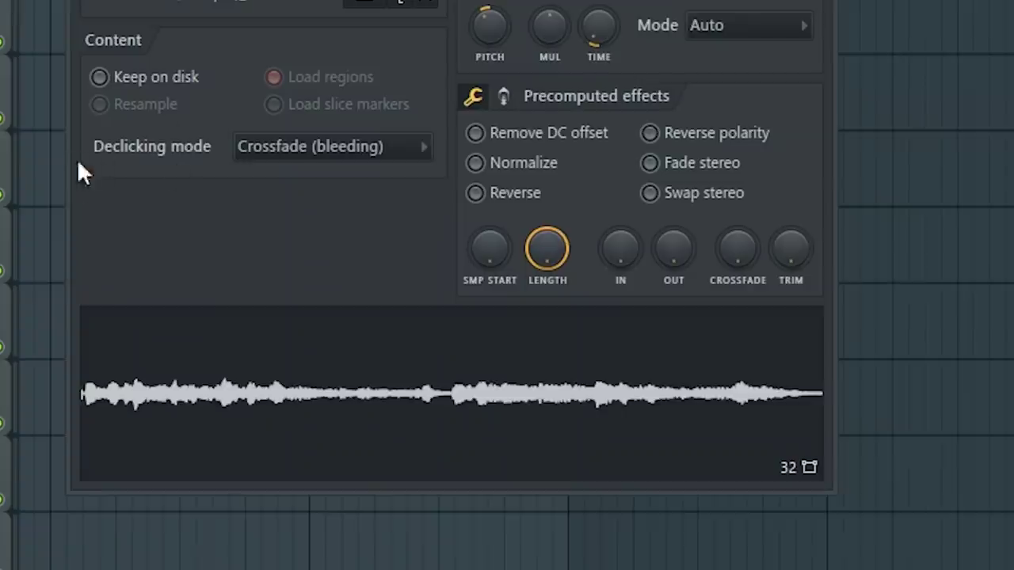
pyautogui.click(336, 155)
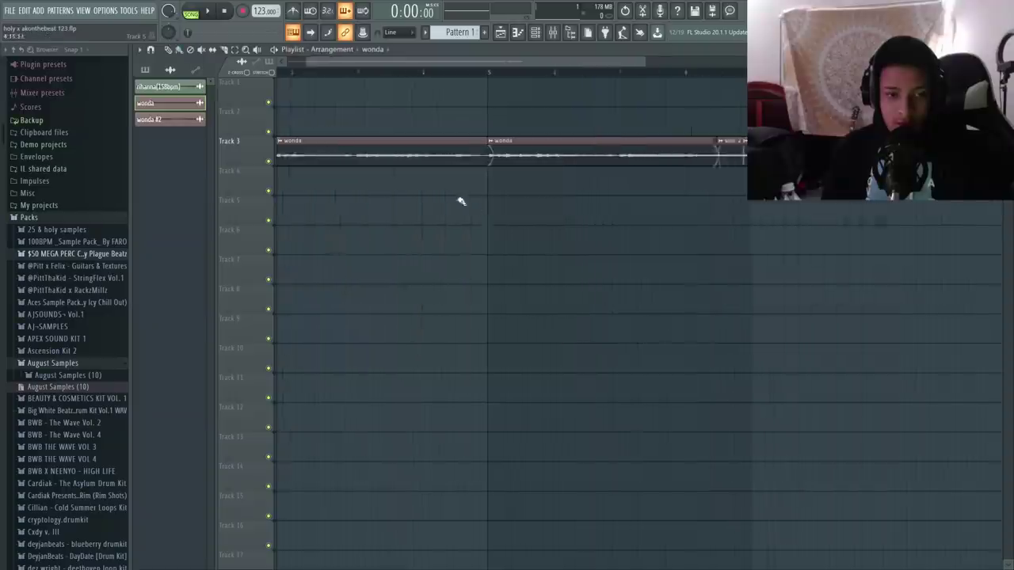
# Step: Open the channel settings of the wonda #2 transition clip before bar 9 and inspect its reverse and declicking options
pyautogui.scroll(3, 463, 198)
pyautogui.scroll(-3, 545, 171)
pyautogui.scroll(4, 816, 176)
pyautogui.moveTo(829, 179); pyautogui.dragTo(698, 154)
pyautogui.scroll(-3, 704, 154)
pyautogui.scroll(2, 706, 156)
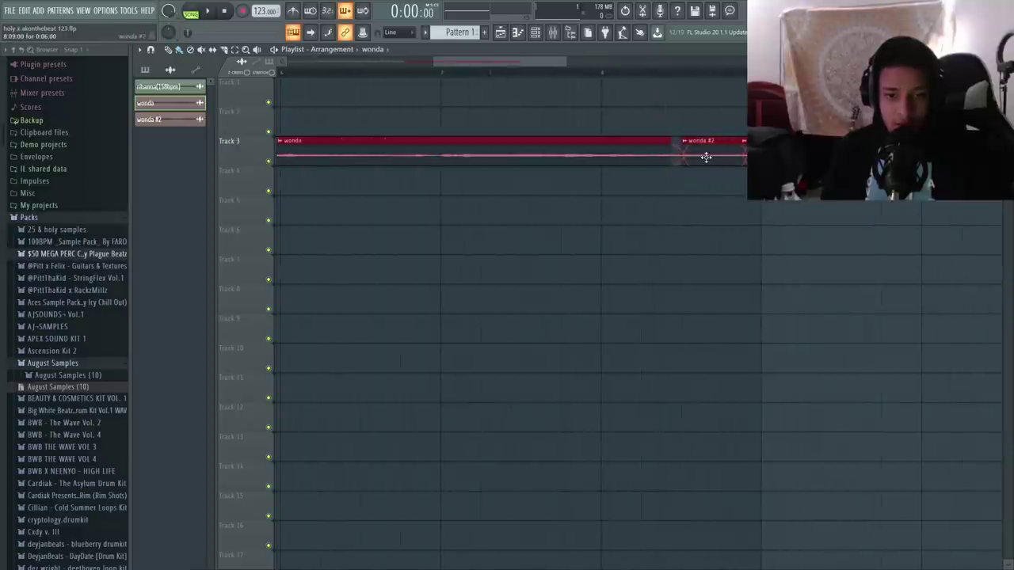
pyautogui.doubleClick(706, 156)
pyautogui.click(653, 247)
pyautogui.doubleClick(745, 162)
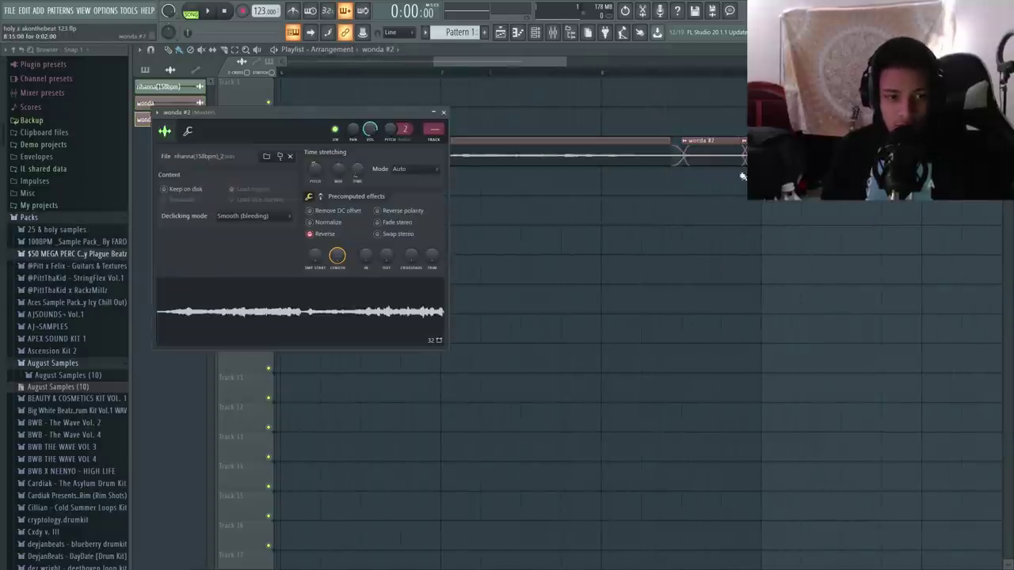
pyautogui.scroll(-2, 737, 268)
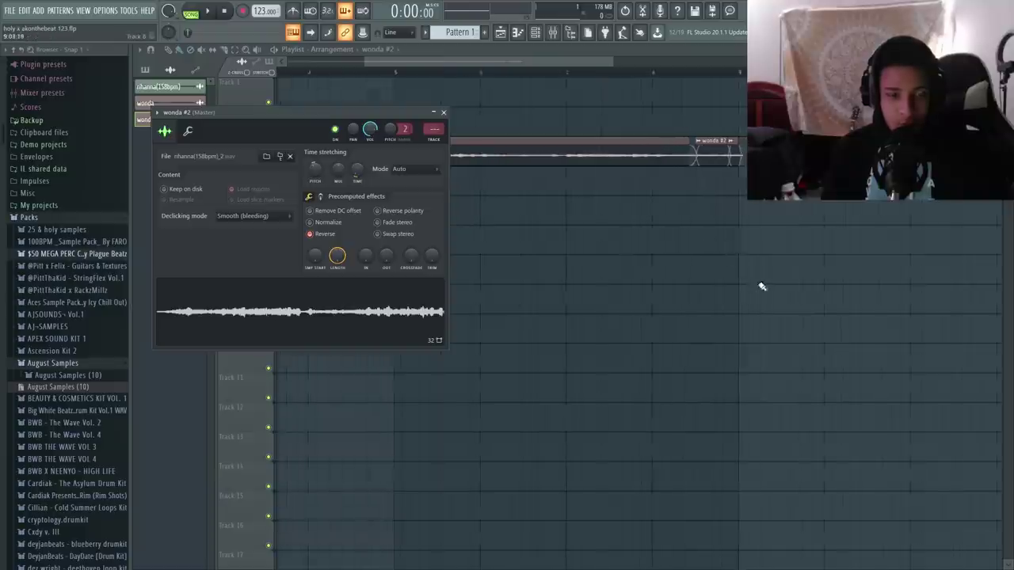
pyautogui.click(444, 112)
# Step: Play the arrangement from bar 5
pyautogui.click(397, 73)
pyautogui.press('space')
pyautogui.scroll(1, 667, 180)
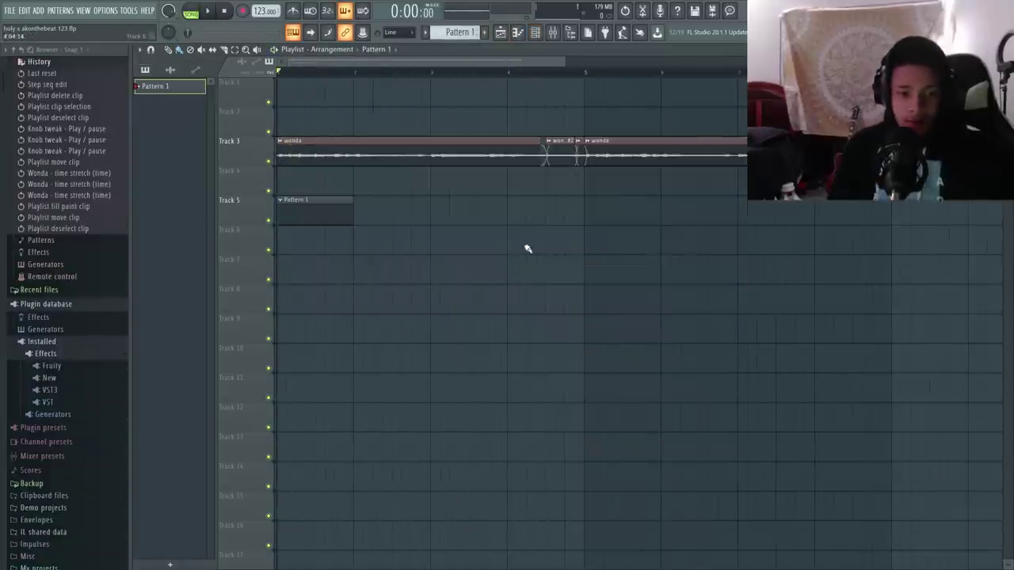
# Step: Select all playlist clips and shift them up two tracks, placing the wonda clips on Track 1
pyautogui.moveTo(762, 194); pyautogui.dragTo(213, 127)
pyautogui.moveTo(881, 271); pyautogui.dragTo(233, 122)
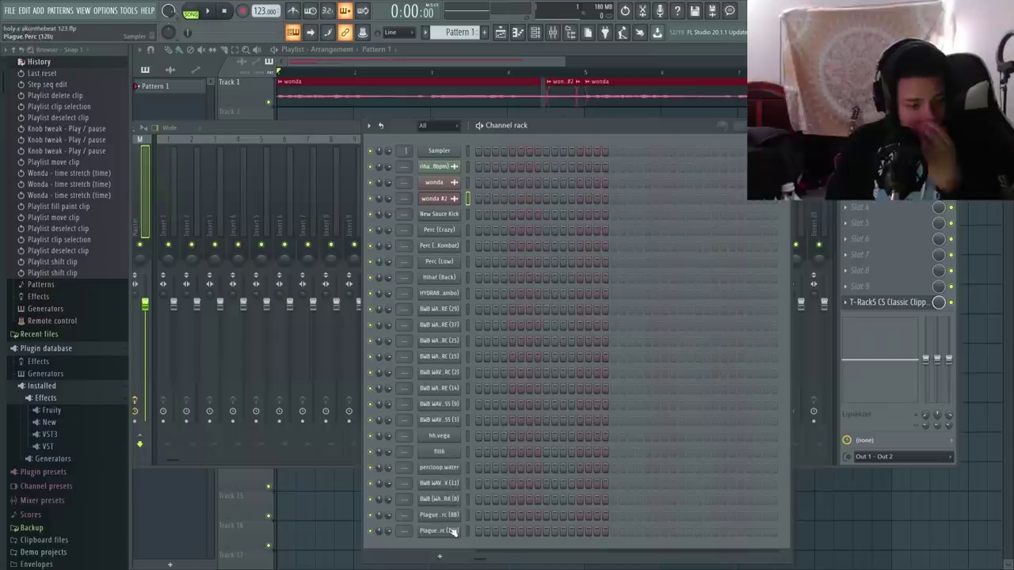
# Step: Add the BWB WAVE 4 FX (11) sample as an audio clip on Track 11, starting at bar 1
pyautogui.click(448, 484)
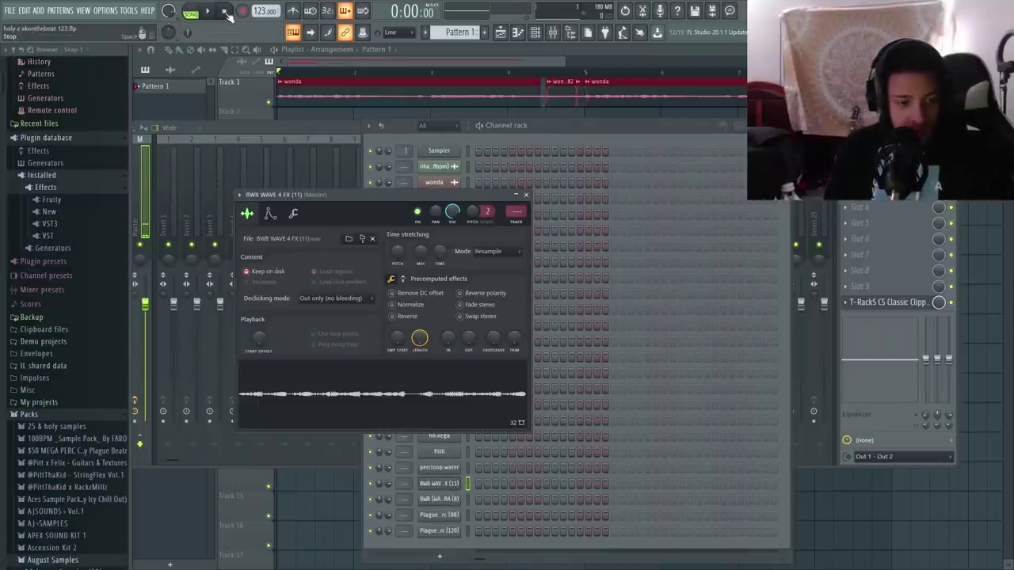
pyautogui.moveTo(362, 389); pyautogui.dragTo(265, 394)
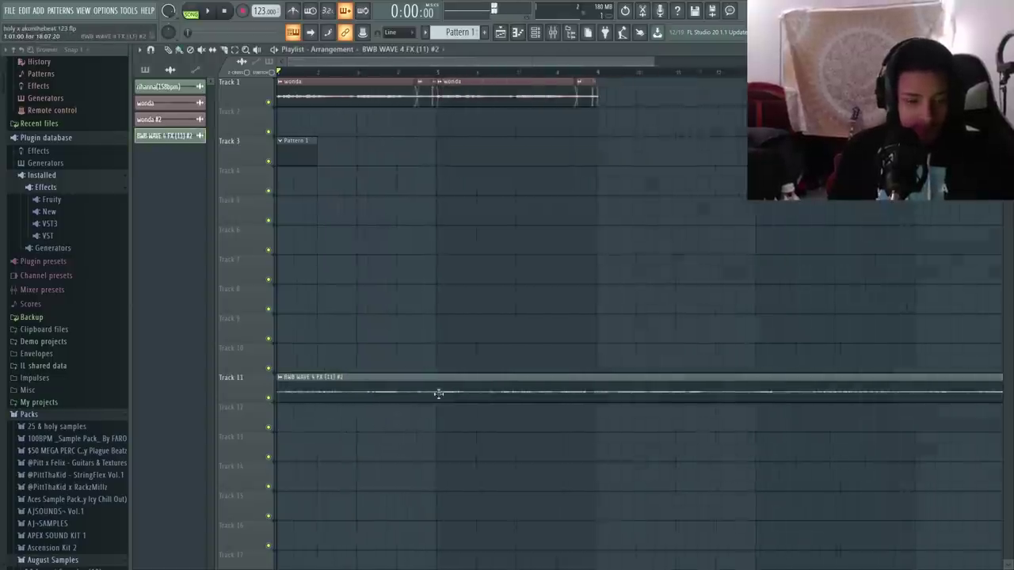
pyautogui.scroll(-4, 439, 394)
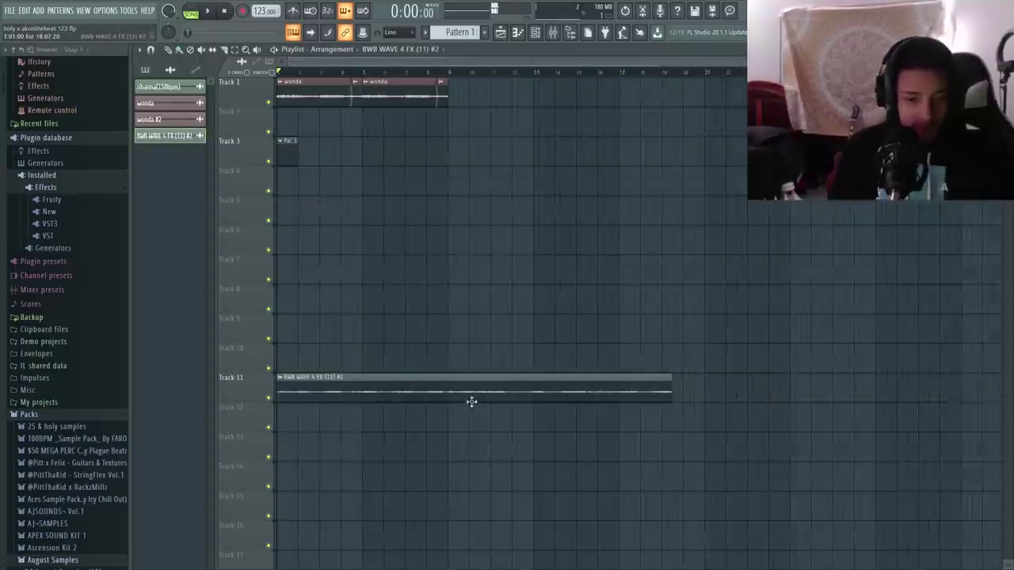
# Step: Time-stretch the BWB WAVE 4 FX (11) #2 clip so that it ends at bar 17
pyautogui.doubleClick(534, 388)
pyautogui.moveTo(426, 238); pyautogui.dragTo(426, 202)
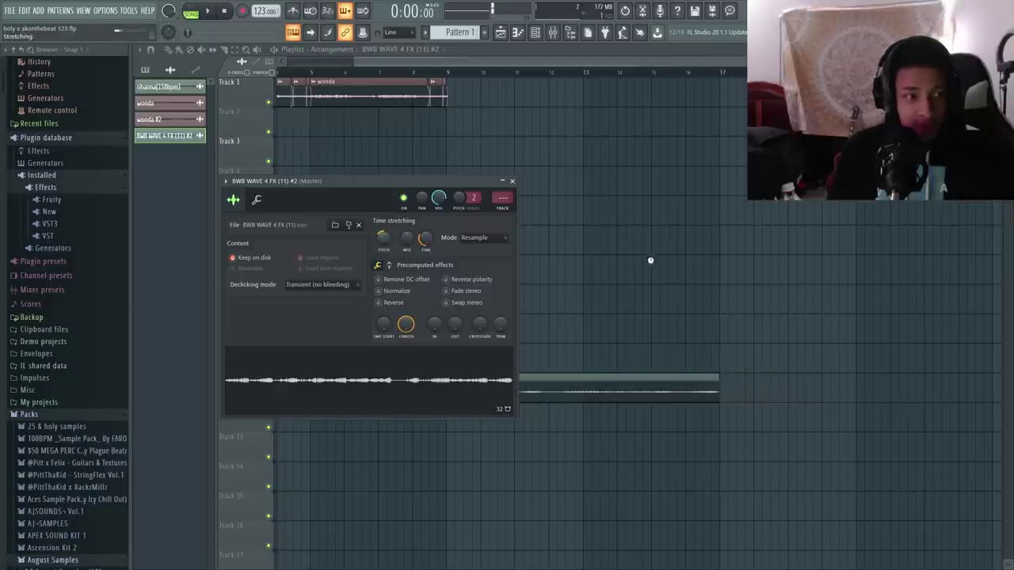
pyautogui.click(512, 181)
# Step: Play the arrangement from the start to hear the stretched FX clip against the wonda clips
pyautogui.scroll(1, 494, 159)
pyautogui.press('space')
pyautogui.moveTo(456, 61); pyautogui.dragTo(265, 88)
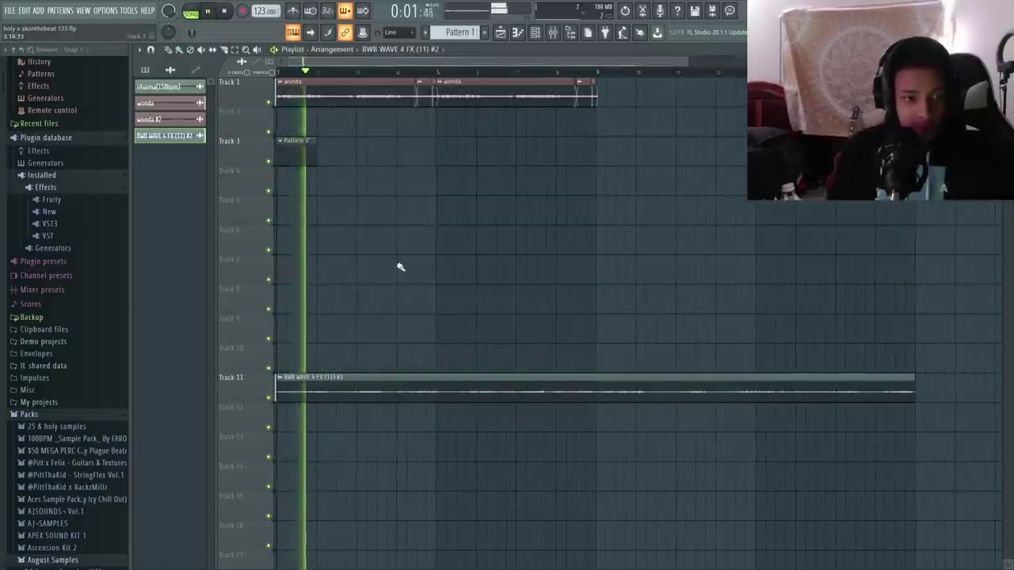
pyautogui.scroll(2, 390, 294)
pyautogui.scroll(-2, 587, 210)
pyautogui.scroll(1, 593, 211)
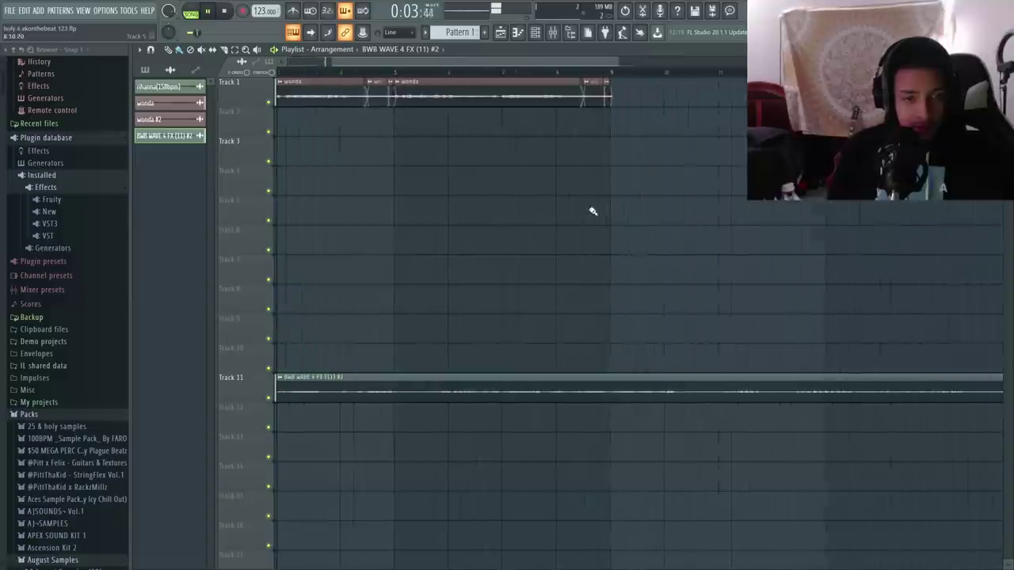
pyautogui.scroll(-1, 473, 238)
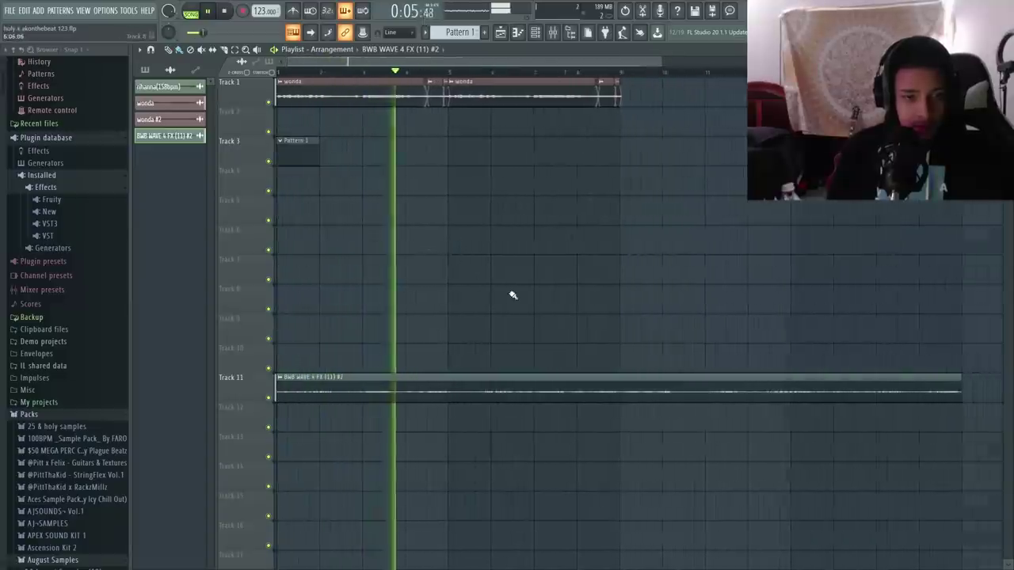
pyautogui.press('space')
# Step: Trim the E5 note of BWB WAVE 5 BASS (9) in Pattern 2 to end at bar 2
pyautogui.click(535, 33)
pyautogui.click(434, 127)
pyautogui.click(430, 138)
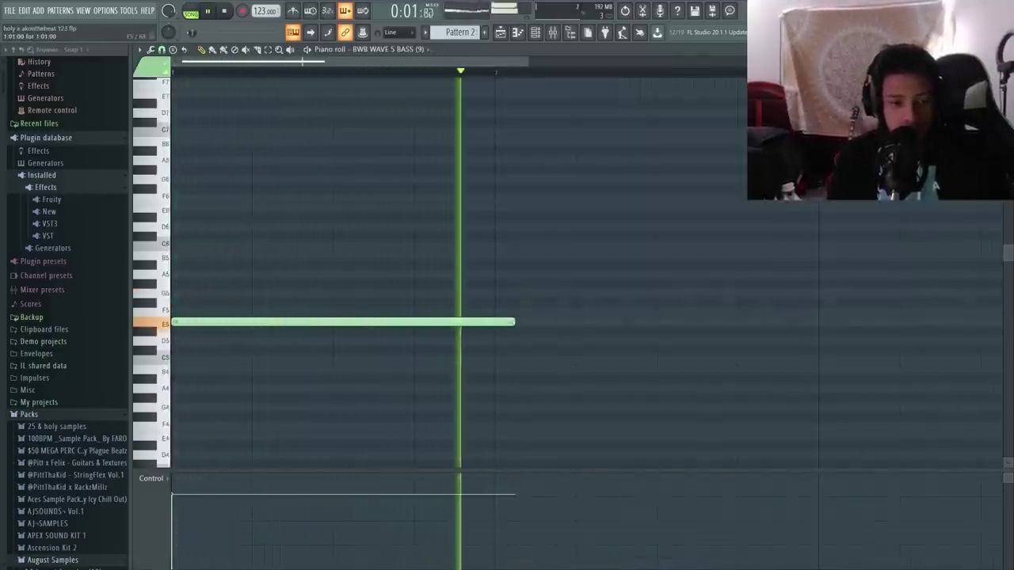
pyautogui.moveTo(513, 321); pyautogui.dragTo(494, 322)
# Step: Add a B4 note at bar 3 to the BWB WAVE 5 BASS (9) part
pyautogui.scroll(-4, 520, 318)
pyautogui.click(505, 351)
pyautogui.press('space')
pyautogui.moveTo(507, 354); pyautogui.dragTo(509, 362)
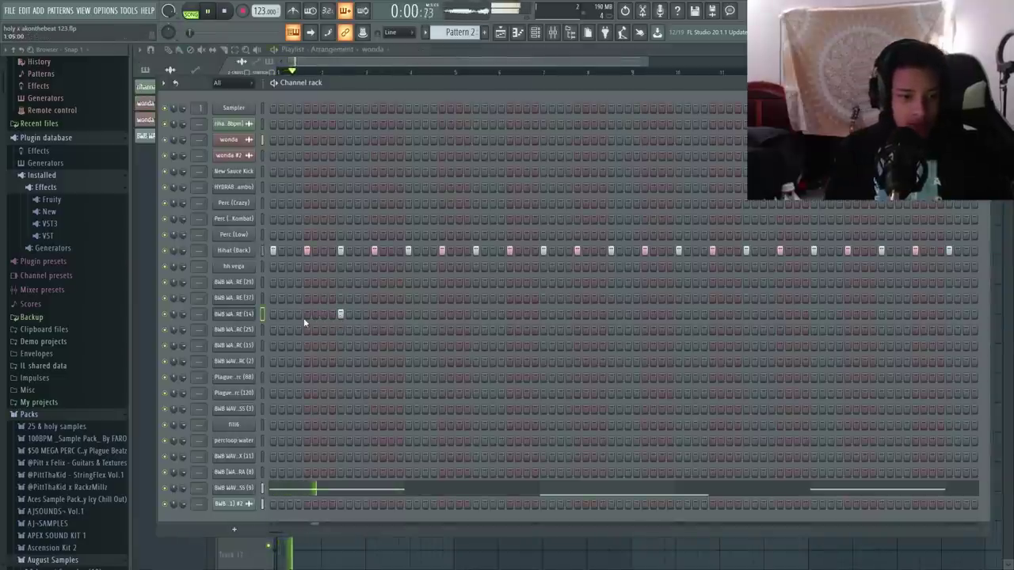
# Step: Add BWB WAVE 5 SNARE (14) hits every 16 steps from step 9 and duplicate bars 1–4 into bars 5–8
pyautogui.click(475, 315)
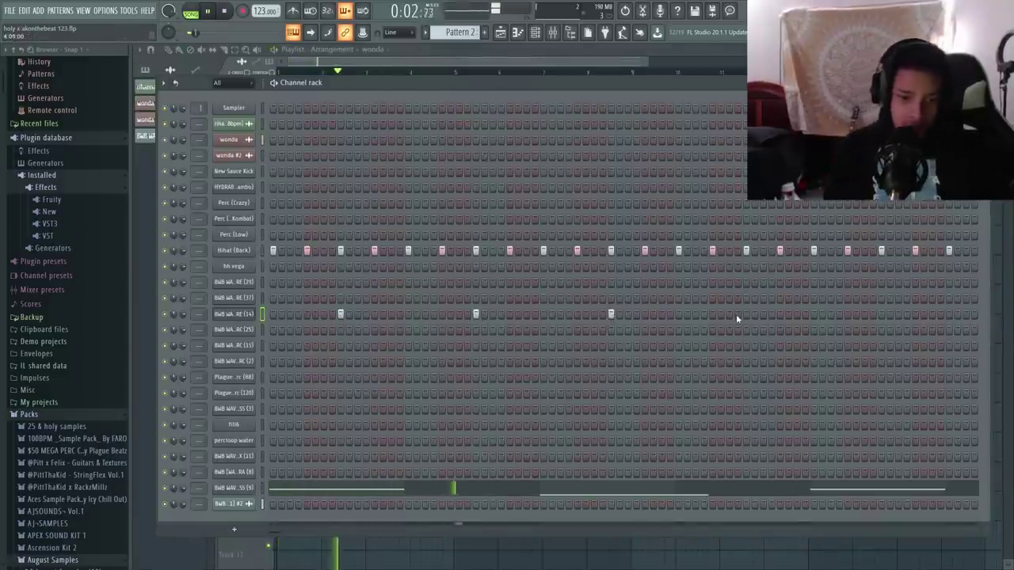
pyautogui.rightClick(250, 313)
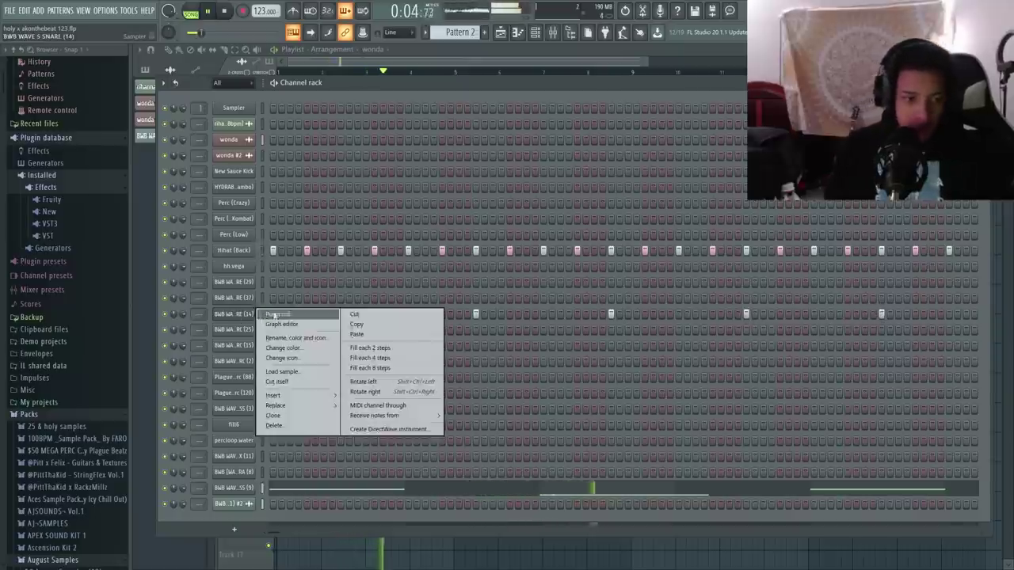
pyautogui.click(277, 314)
pyautogui.scroll(-1, 741, 286)
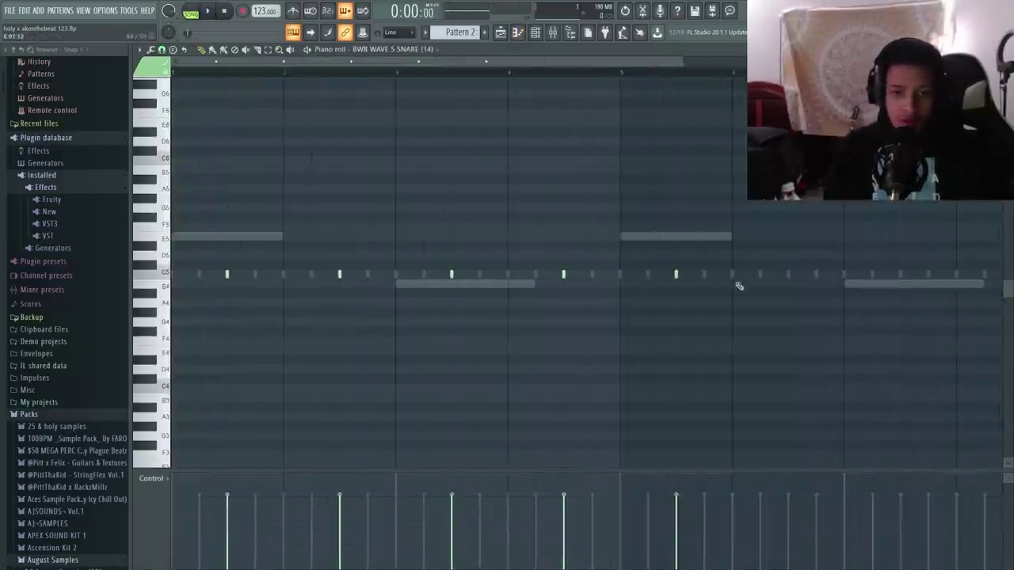
pyautogui.moveTo(625, 76); pyautogui.dragTo(174, 74)
pyautogui.scroll(-1, 821, 279)
pyautogui.hotkey('ctrl', 'b')
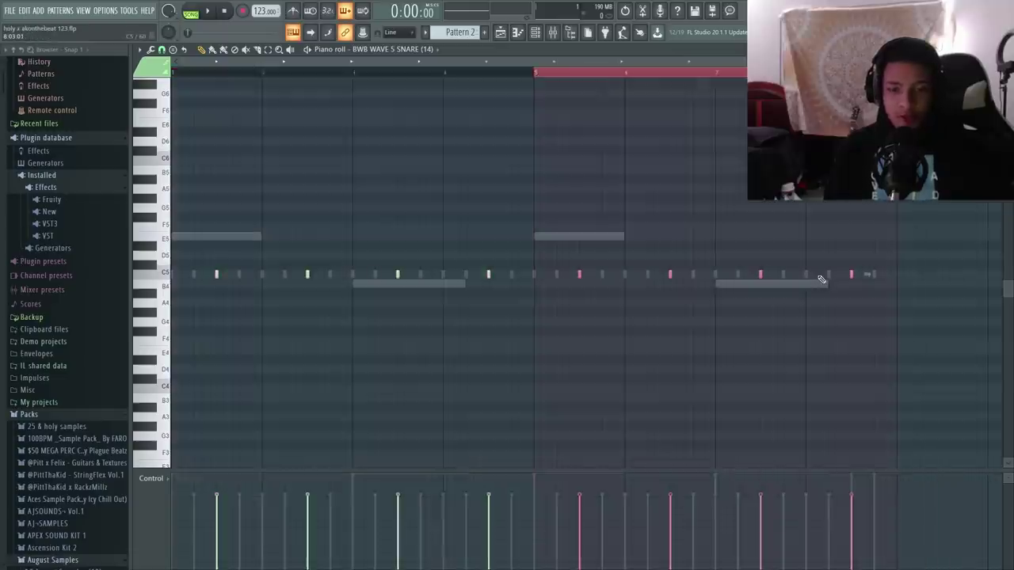
pyautogui.hotkey('ctrl', 'd')
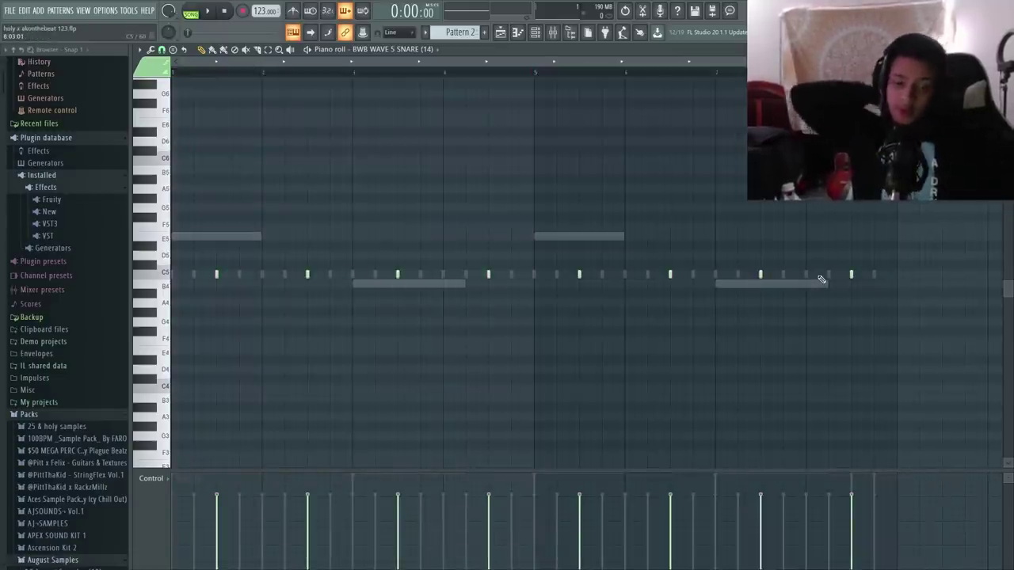
# Step: Turn the last hi-hat before bar 3 of the Hihat (Back) part into a four-hit roll with falling velocities
pyautogui.press('F7')
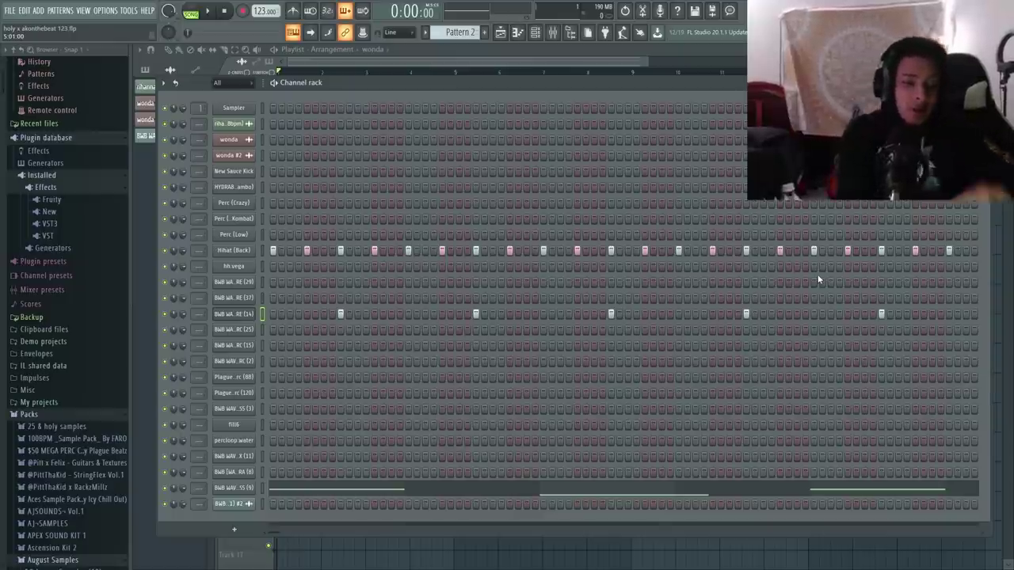
pyautogui.rightClick(253, 249)
pyautogui.click(286, 252)
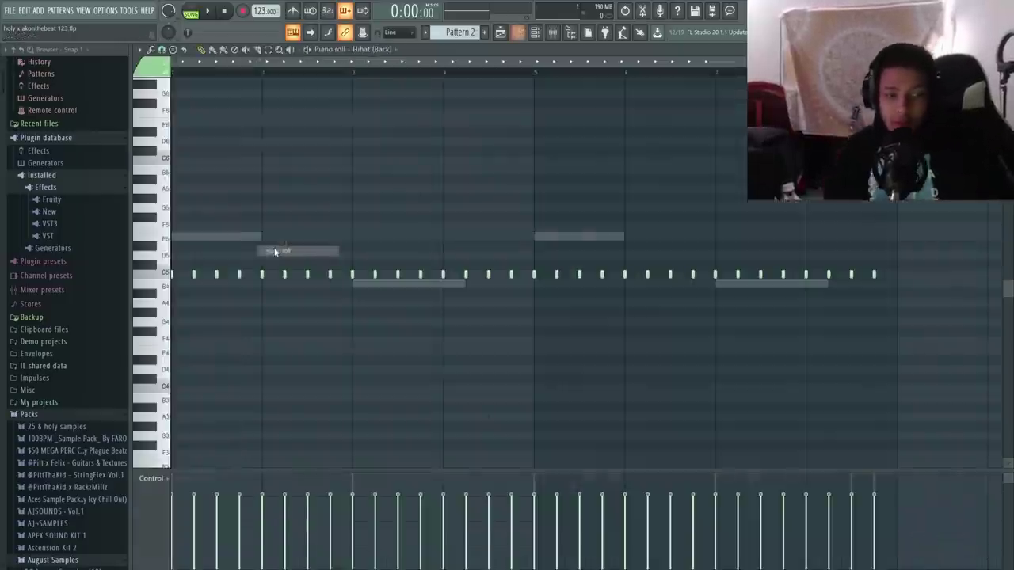
pyautogui.moveTo(432, 64); pyautogui.dragTo(209, 82)
pyautogui.scroll(2, 297, 82)
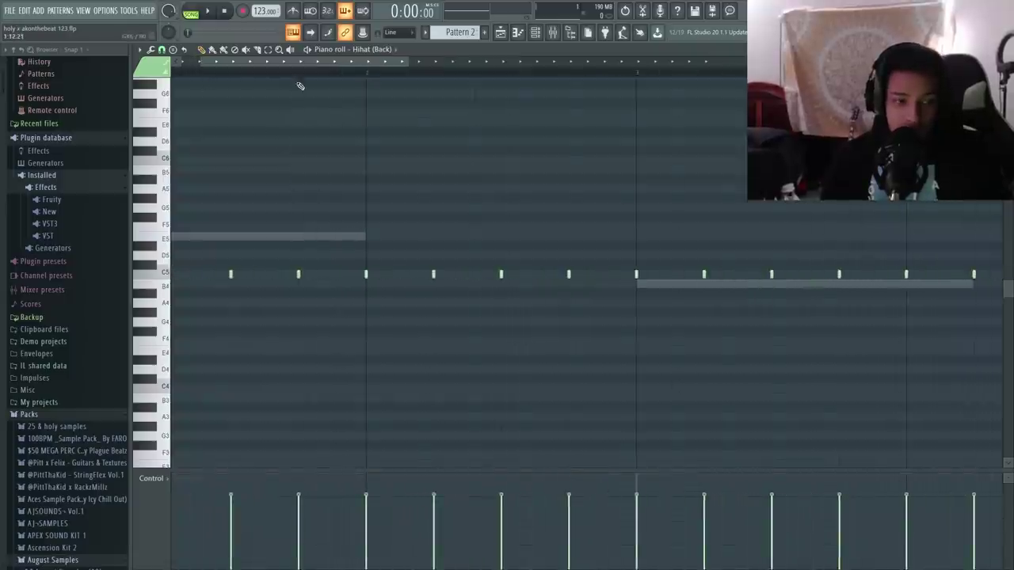
pyautogui.moveTo(306, 65); pyautogui.dragTo(151, 82)
pyautogui.press('space')
pyautogui.scroll(3, 208, 241)
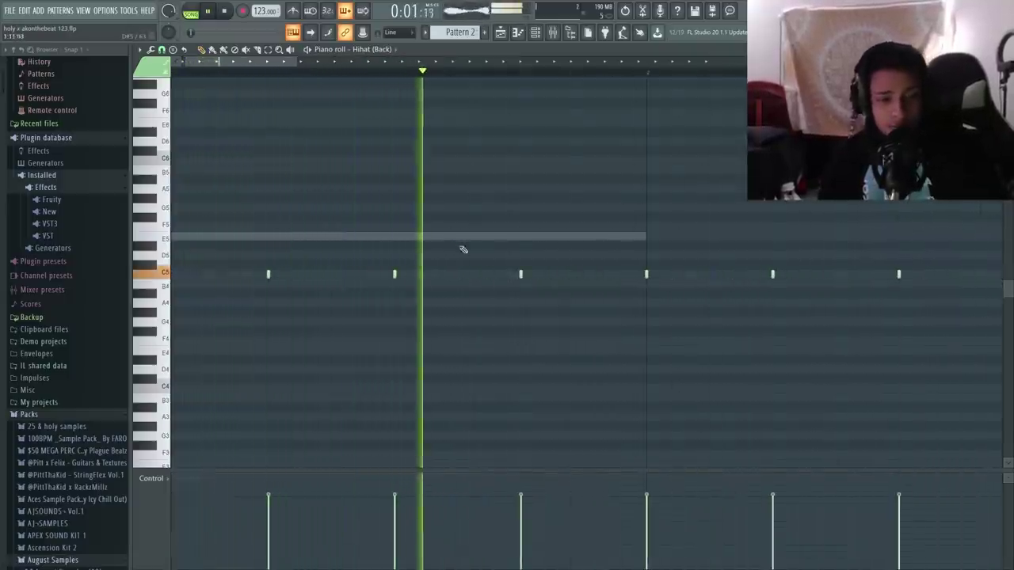
pyautogui.scroll(-2, 591, 291)
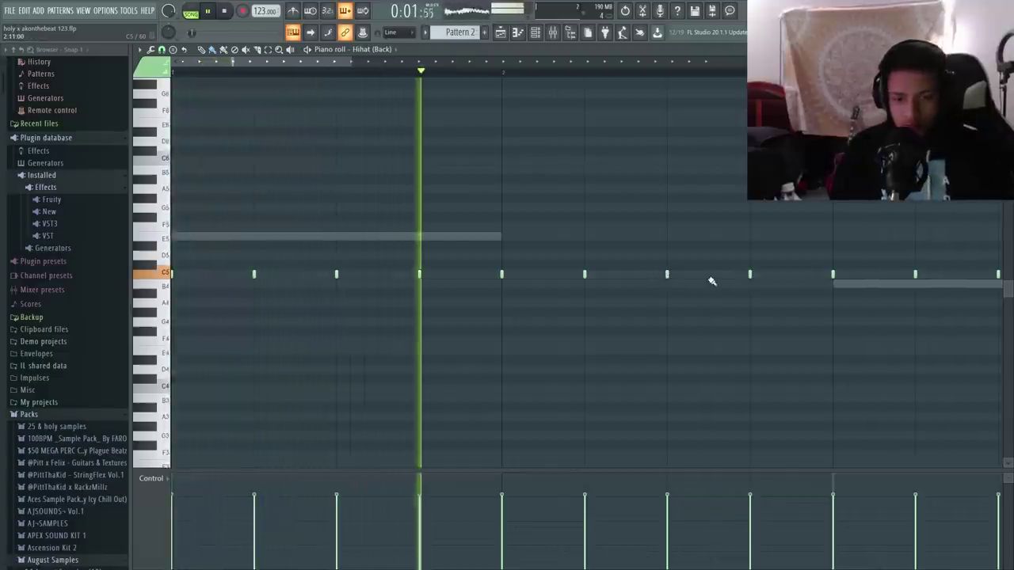
pyautogui.moveTo(751, 275); pyautogui.dragTo(797, 280)
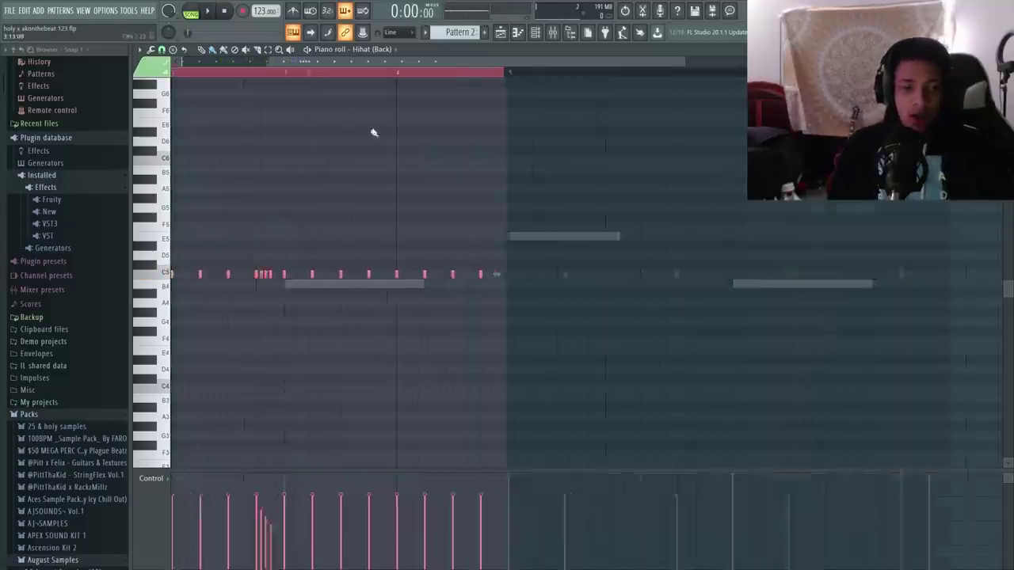
# Step: Duplicate bars 1–4 of the Hihat (Back) part into bars 5–8
pyautogui.moveTo(507, 73); pyautogui.dragTo(565, 76)
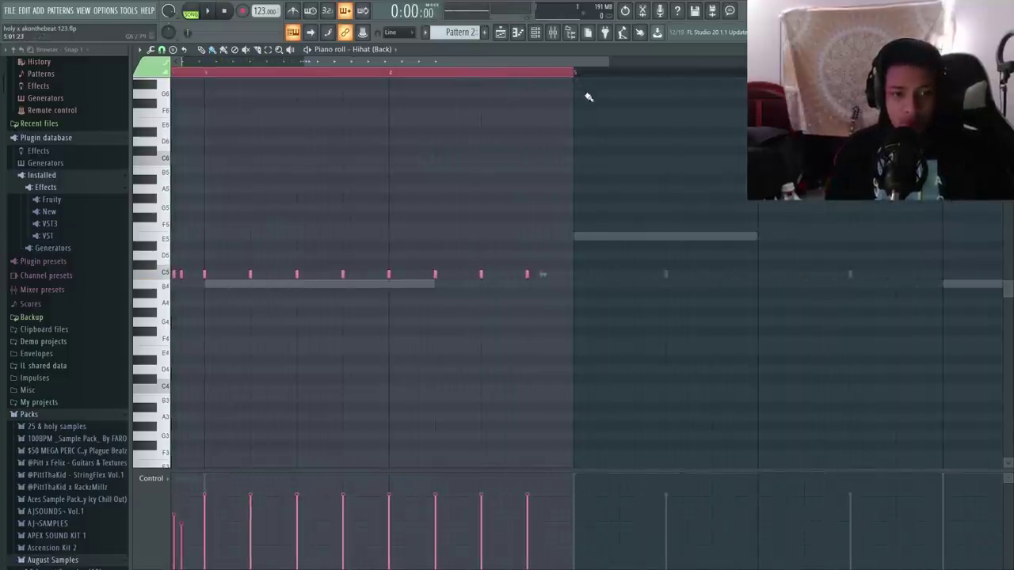
pyautogui.hotkey('ctrl', 'b')
pyautogui.hotkey('ctrl', 'd')
pyautogui.scroll(-4, 572, 129)
pyautogui.scroll(2, 262, 95)
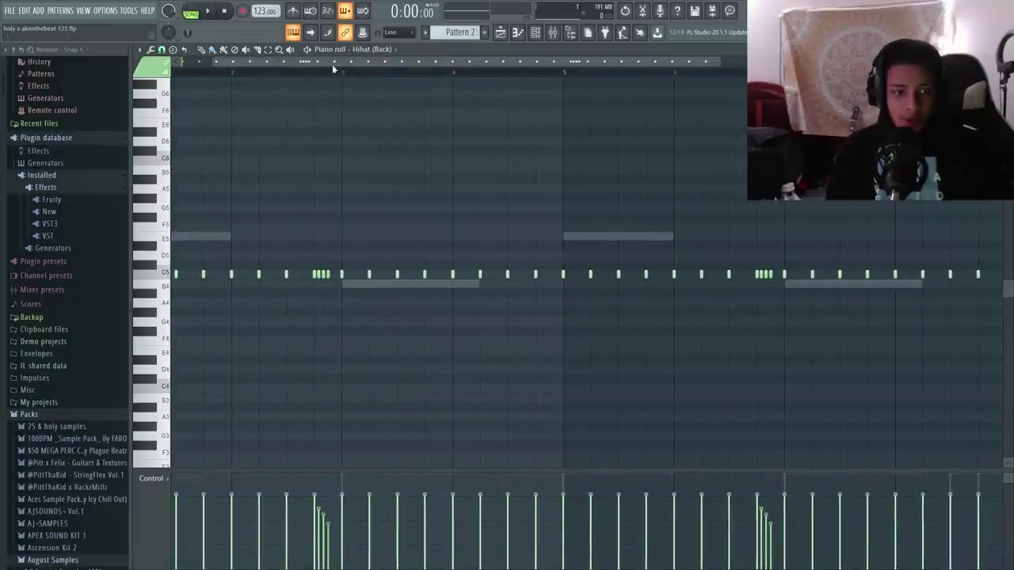
# Step: Add in-between Hihat (Back) hits through bars 1–2 and lower their velocity with level scaling
pyautogui.scroll(2, 244, 84)
pyautogui.moveTo(360, 252); pyautogui.dragTo(171, 297)
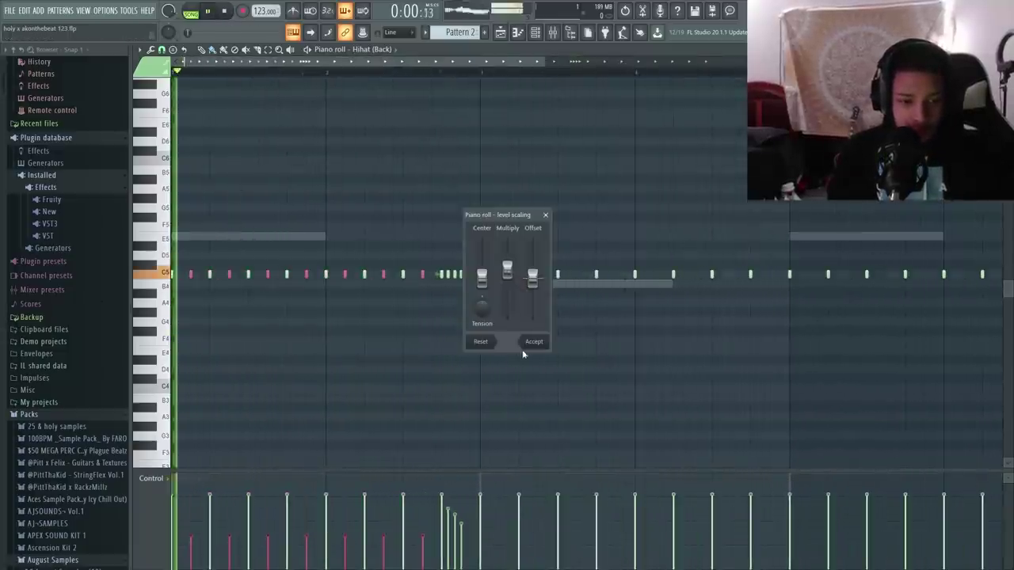
pyautogui.click(529, 343)
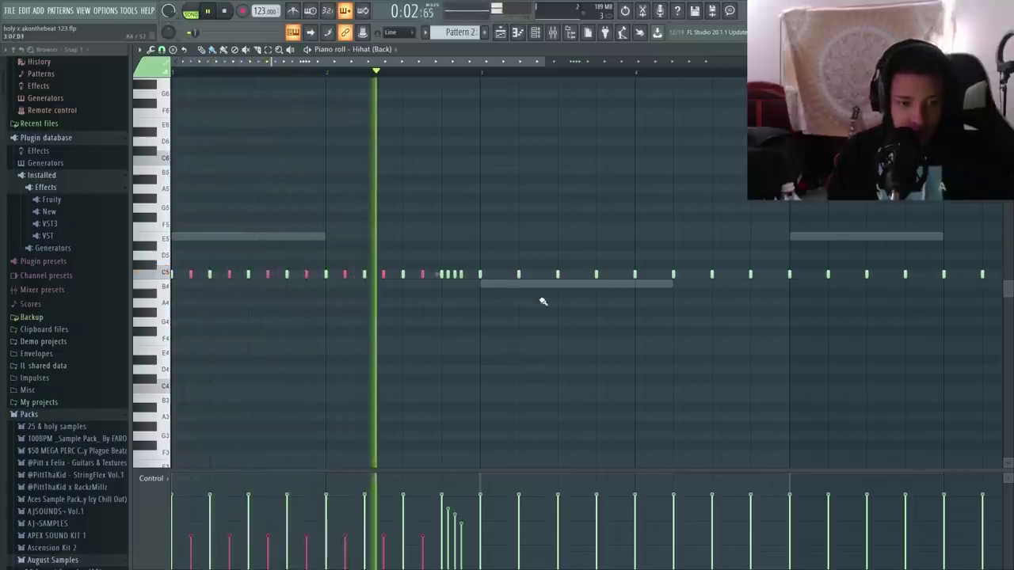
pyautogui.moveTo(267, 275); pyautogui.dragTo(277, 275)
pyautogui.press('space')
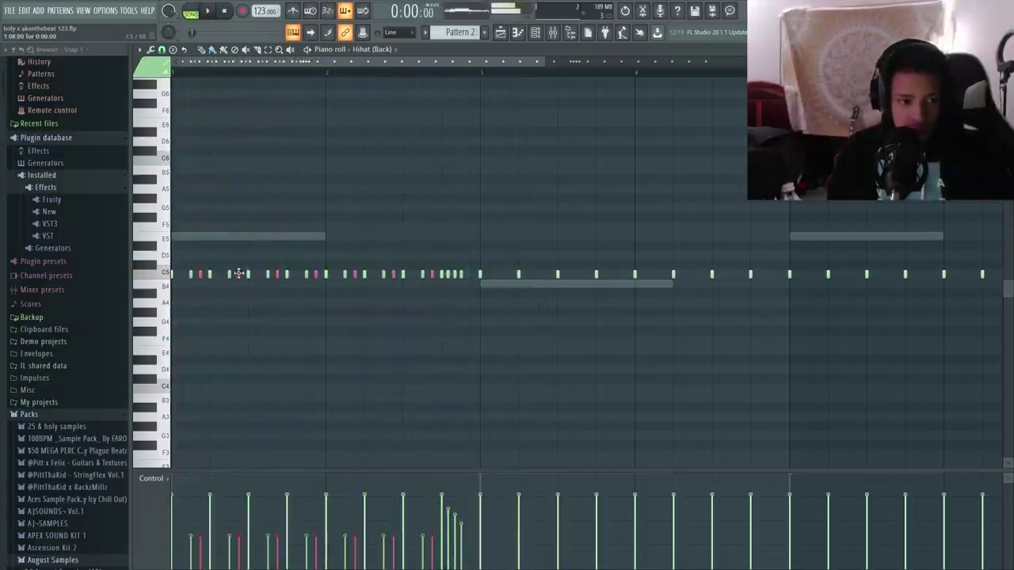
# Step: Copy the quieter in-between Hihat (Back) hits into bars 3–4 and fill the gap before bar 5
pyautogui.scroll(-2, 555, 277)
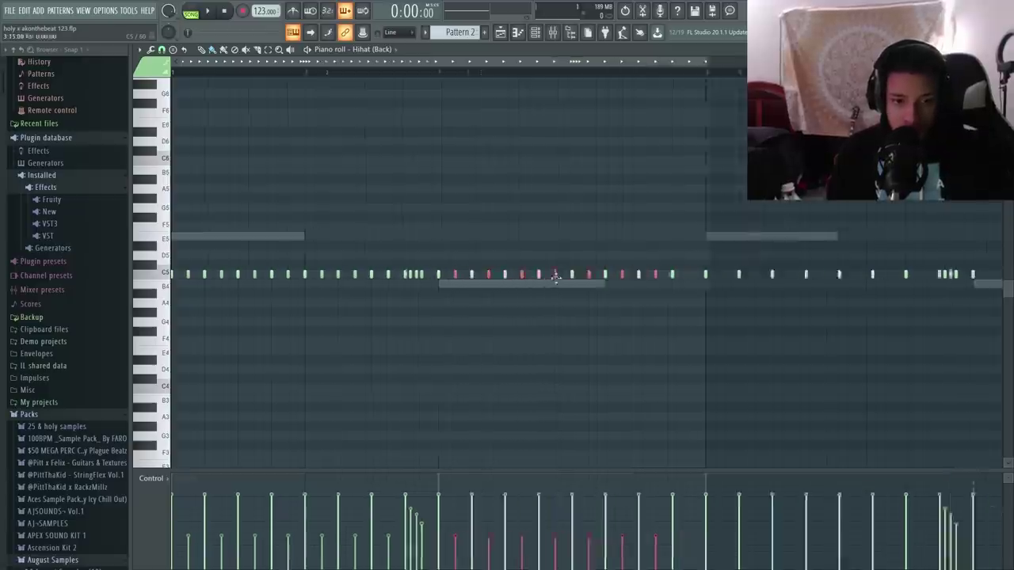
pyautogui.scroll(2, 551, 277)
pyautogui.click(549, 282)
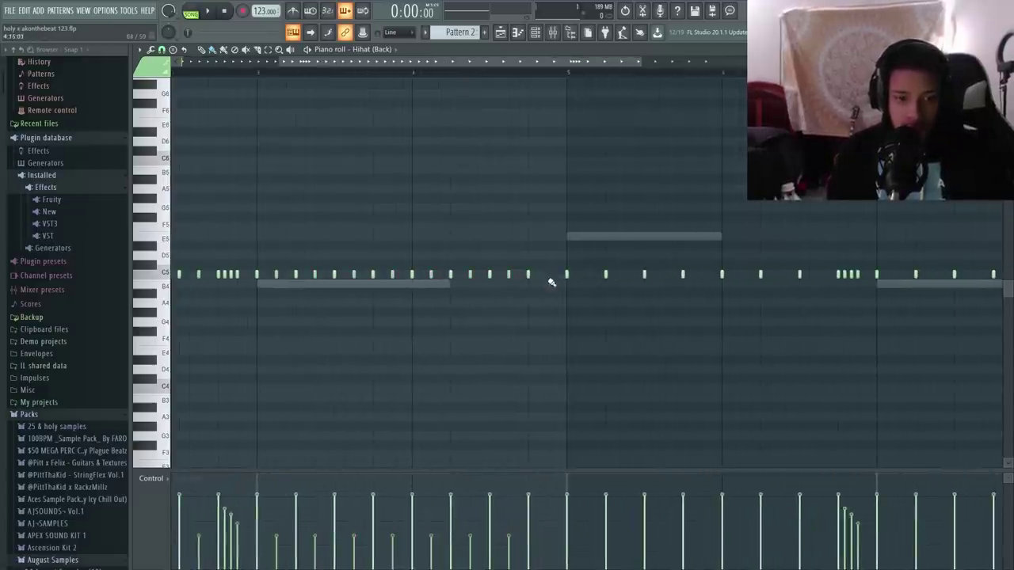
pyautogui.click(549, 277)
pyautogui.scroll(-1, 499, 309)
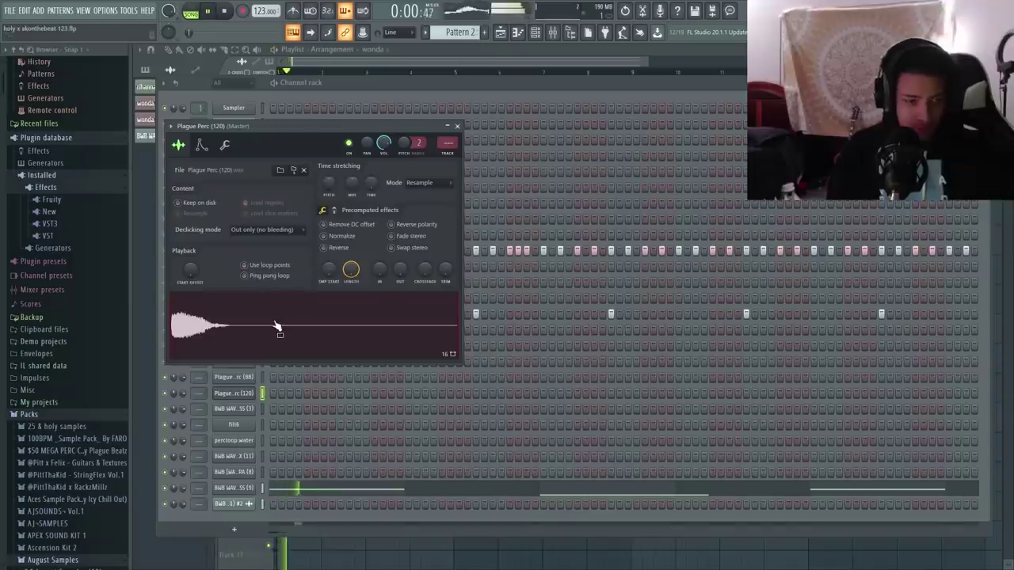
# Step: Add a Plague Perc (120) hit at step 3 of Pattern 2 and play it with the arrangement
pyautogui.press('Escape')
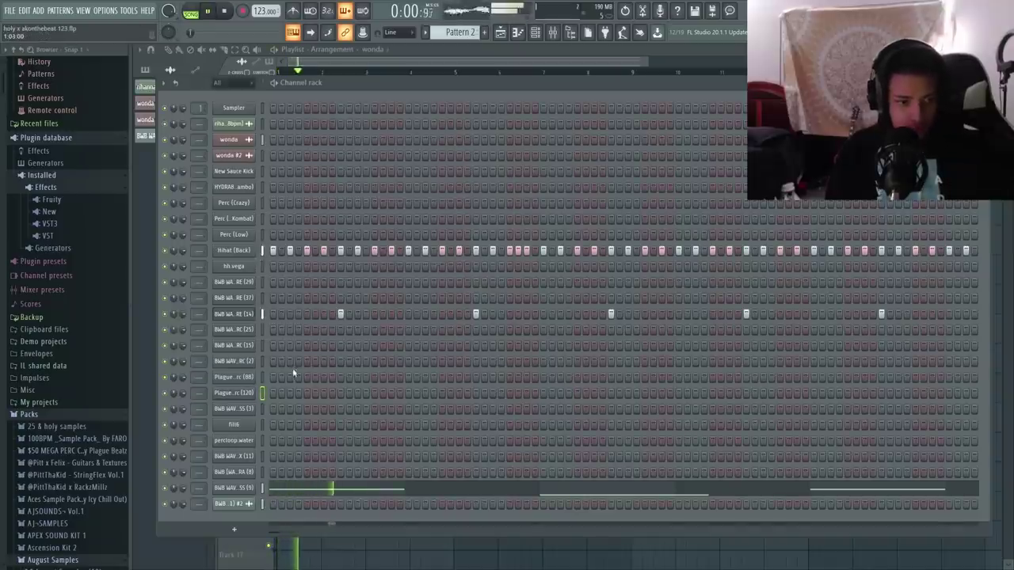
pyautogui.rightClick(306, 396)
pyautogui.press('space')
pyautogui.press('space')
pyautogui.press('space')
pyautogui.click(288, 394)
pyautogui.press('space')
# Step: Repeat the Plague Perc (120) hit every 32 steps and add a New Sauce Kick hit in bar 1
pyautogui.click(241, 395)
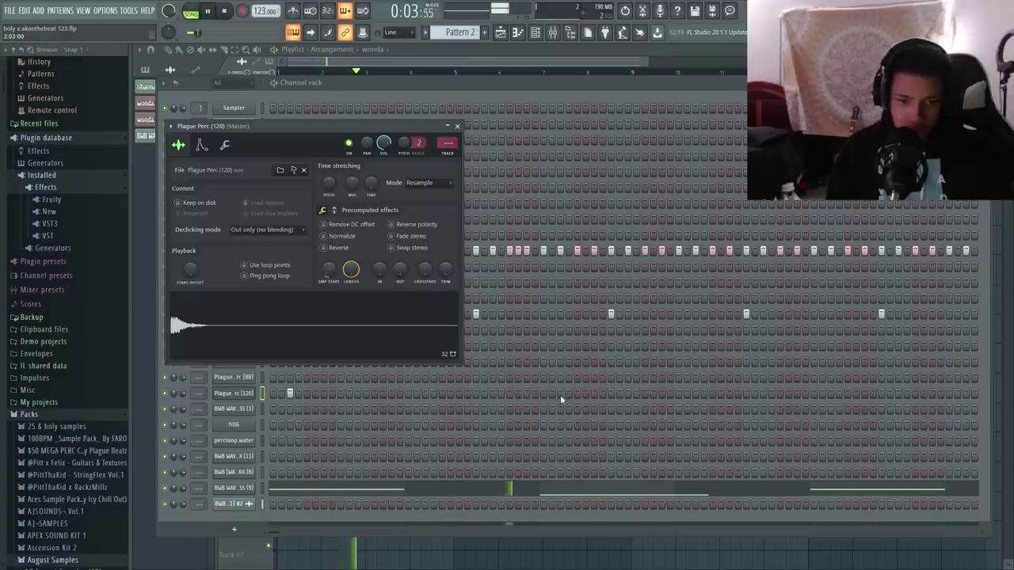
pyautogui.click(233, 393)
pyautogui.rightClick(241, 393)
pyautogui.click(273, 396)
pyautogui.press('Escape')
pyautogui.click(234, 394)
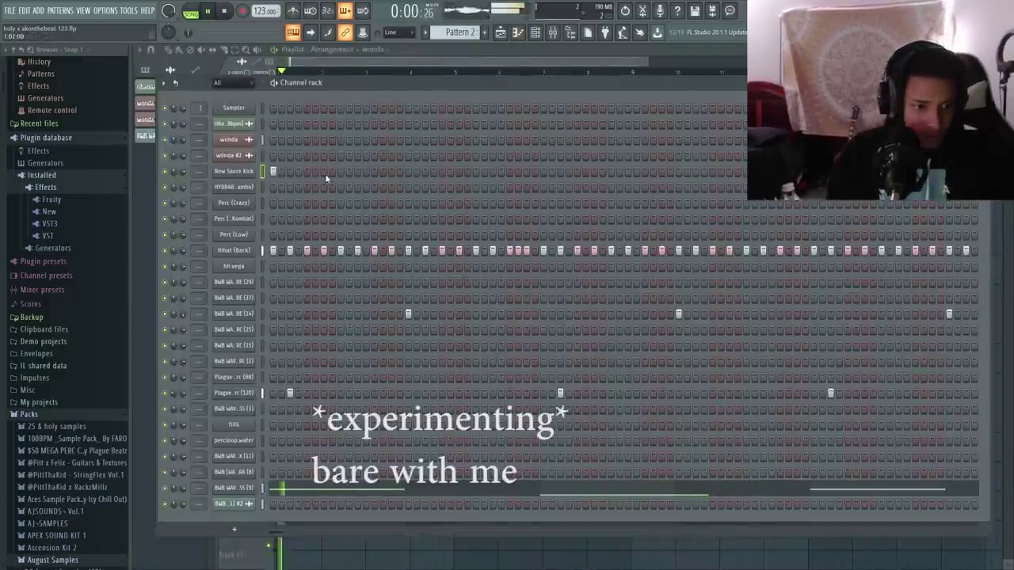
pyautogui.click(356, 172)
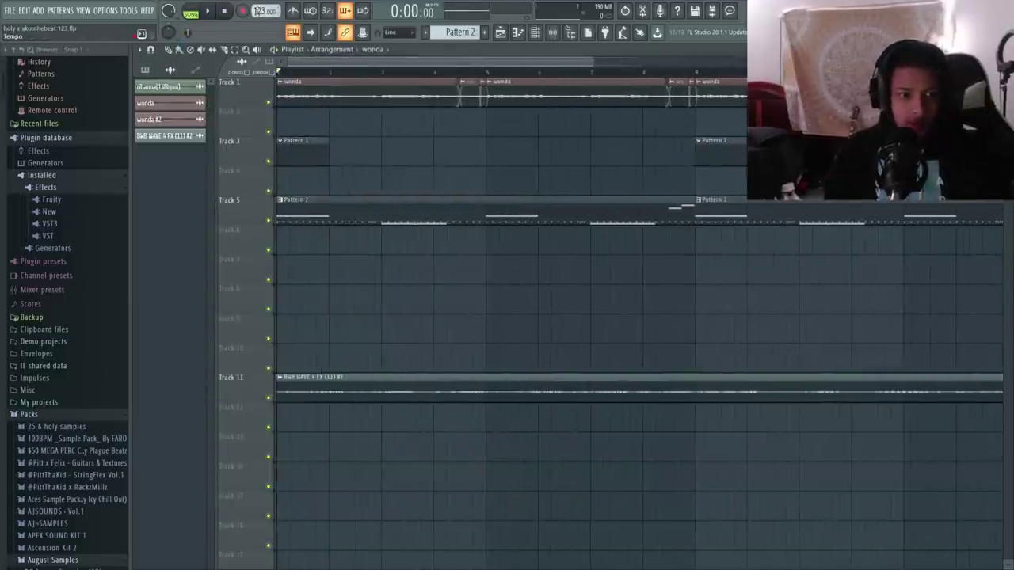
# Step: Raise the project tempo to 155 BPM while checking the arrangement by ear
pyautogui.moveTo(266, 11); pyautogui.dragTo(265, 6)
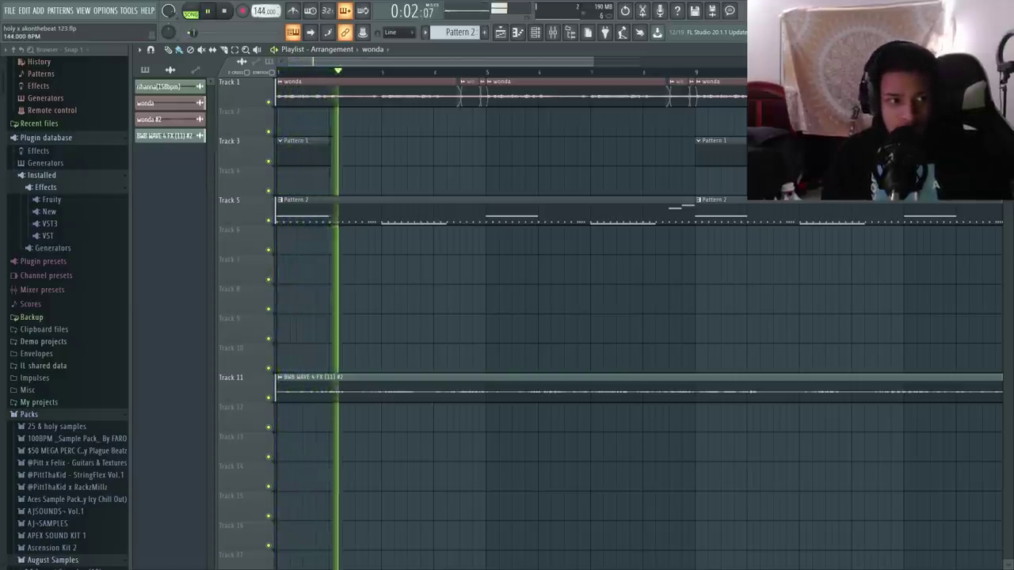
pyautogui.scroll(5, 264, 10)
pyautogui.press('space')
pyautogui.scroll(2, 264, 10)
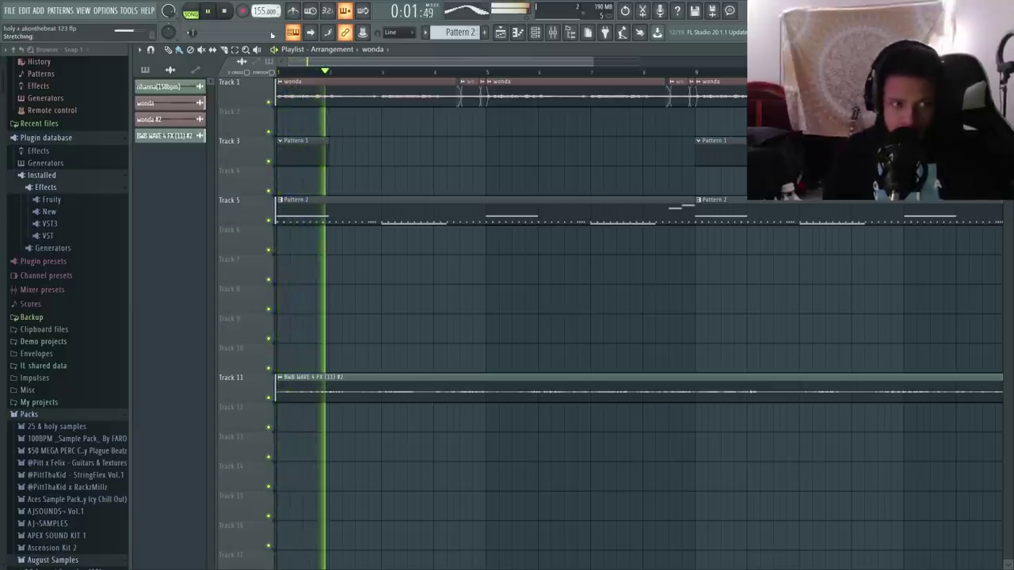
pyautogui.press('space')
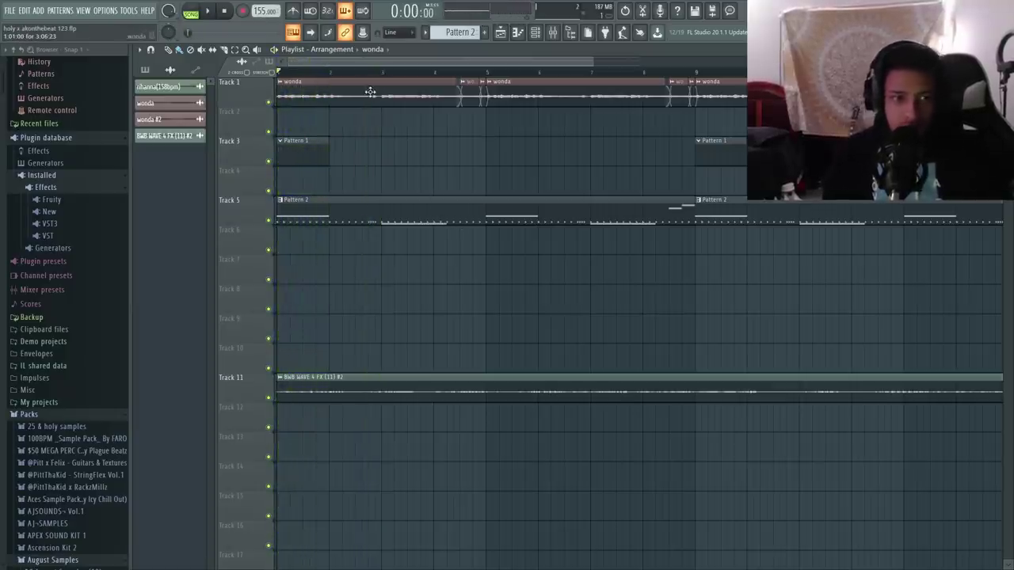
# Step: Raise the pitch of the wonda sample to +200 cents and play the result
pyautogui.doubleClick(367, 93)
pyautogui.moveTo(462, 195); pyautogui.dragTo(462, 179)
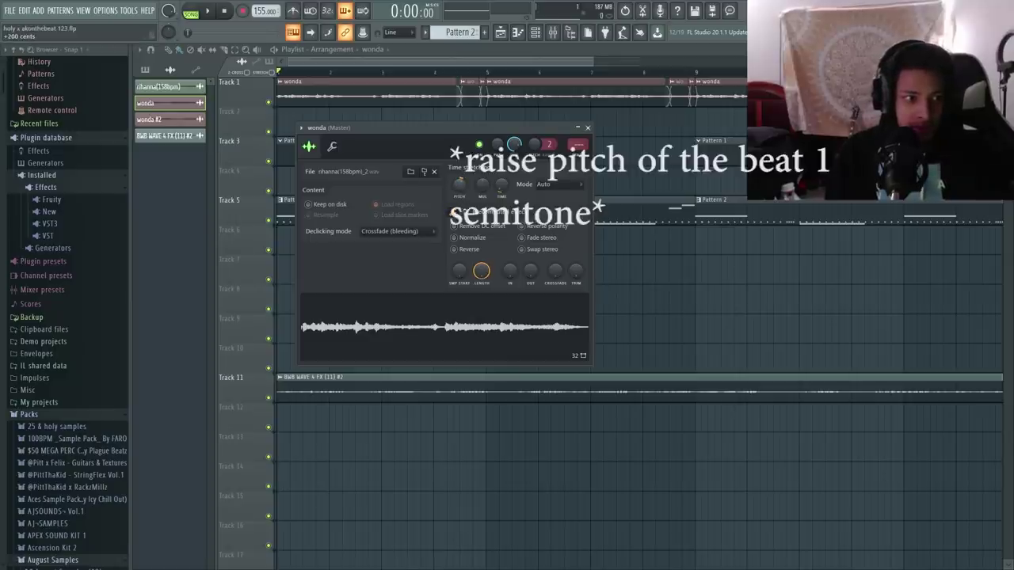
pyautogui.press('space')
# Step: Restore the BWB WAVE 5 SNARE (14) pattern to hits every 16 steps from step 9
pyautogui.click(543, 35)
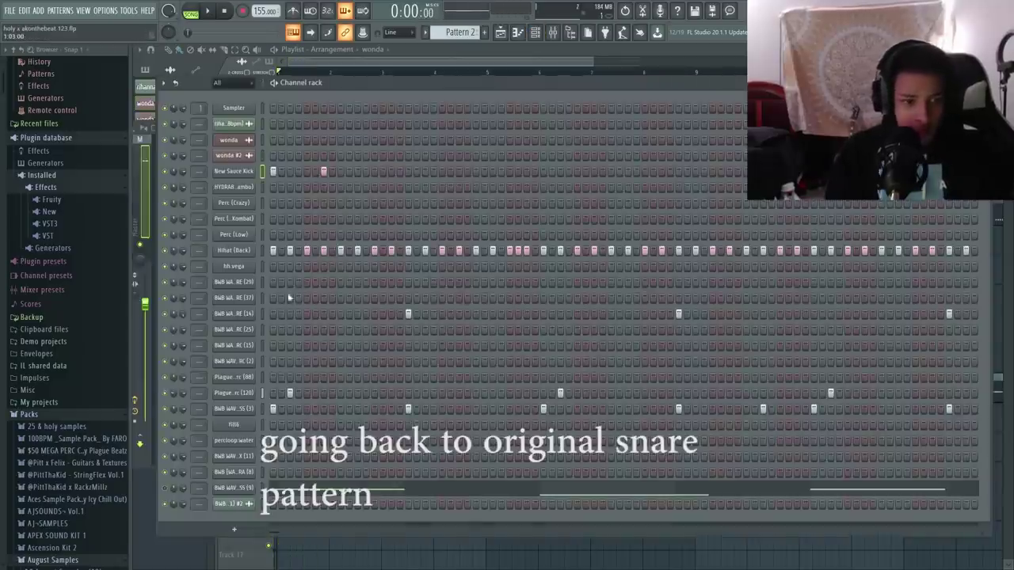
pyautogui.rightClick(261, 313)
pyautogui.click(272, 319)
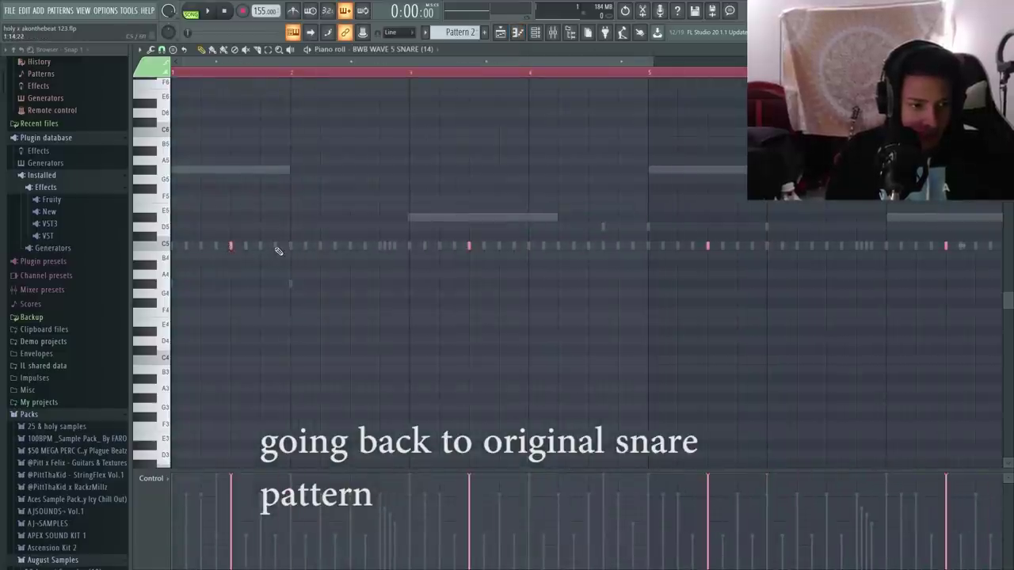
pyautogui.hotkey('ctrl', 'b')
pyautogui.scroll(-2, 244, 256)
pyautogui.scroll(-2, 428, 261)
pyautogui.hotkey('ctrl', 'z')
pyautogui.moveTo(532, 206); pyautogui.dragTo(93, 302)
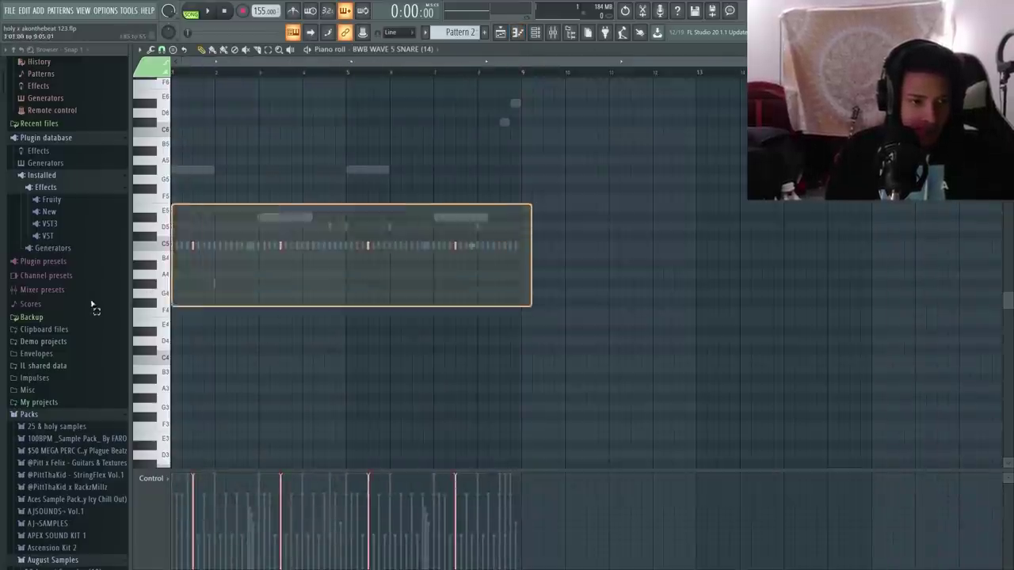
pyautogui.press('space')
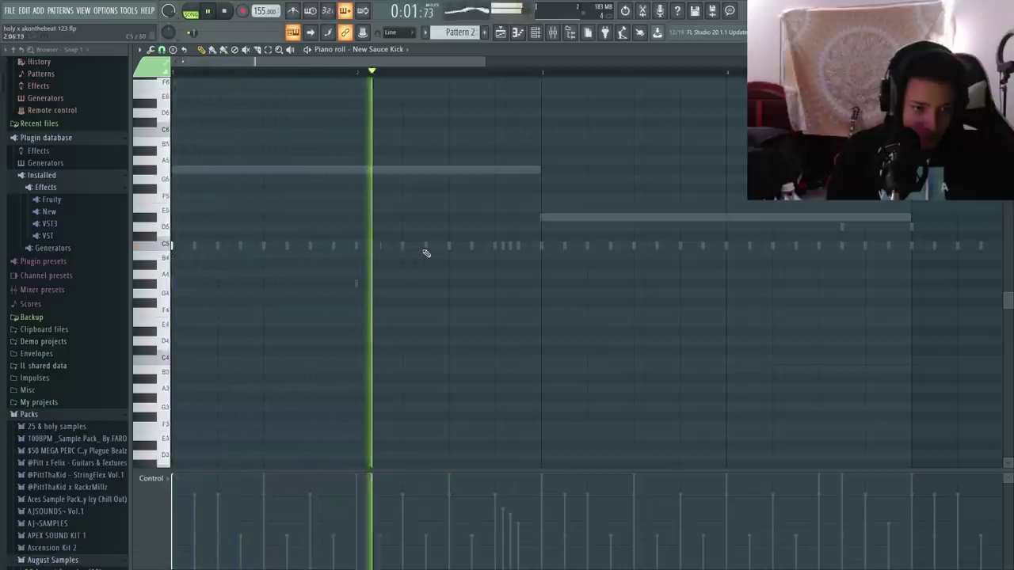
# Step: Add New Sauce Kick hits across bars 2 and 3 of Pattern 2, including steps 23 and 27
pyautogui.click(427, 248)
pyautogui.moveTo(497, 247); pyautogui.dragTo(403, 246)
pyautogui.press('space')
pyautogui.press('space')
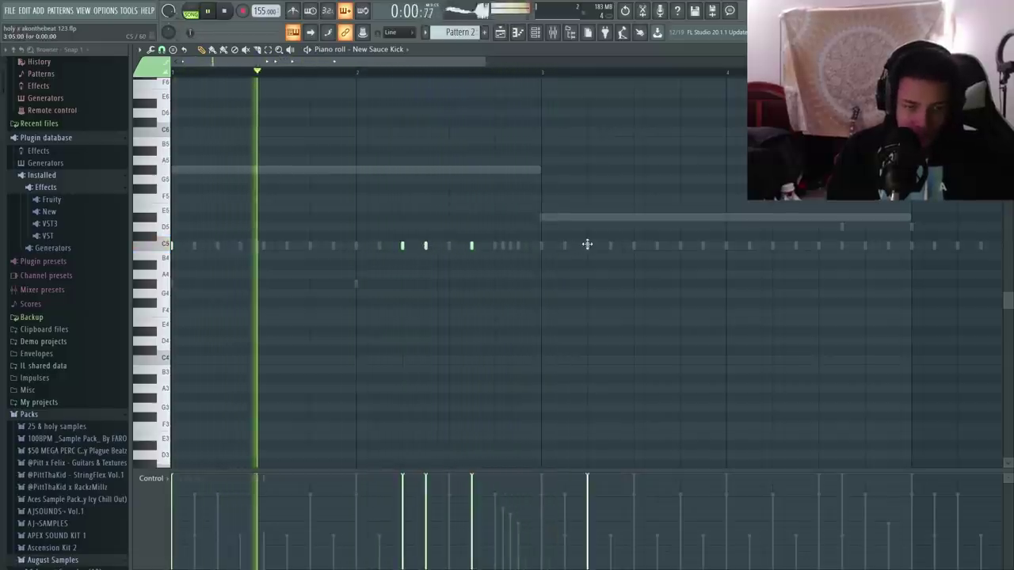
pyautogui.press('Escape')
pyautogui.rightClick(259, 171)
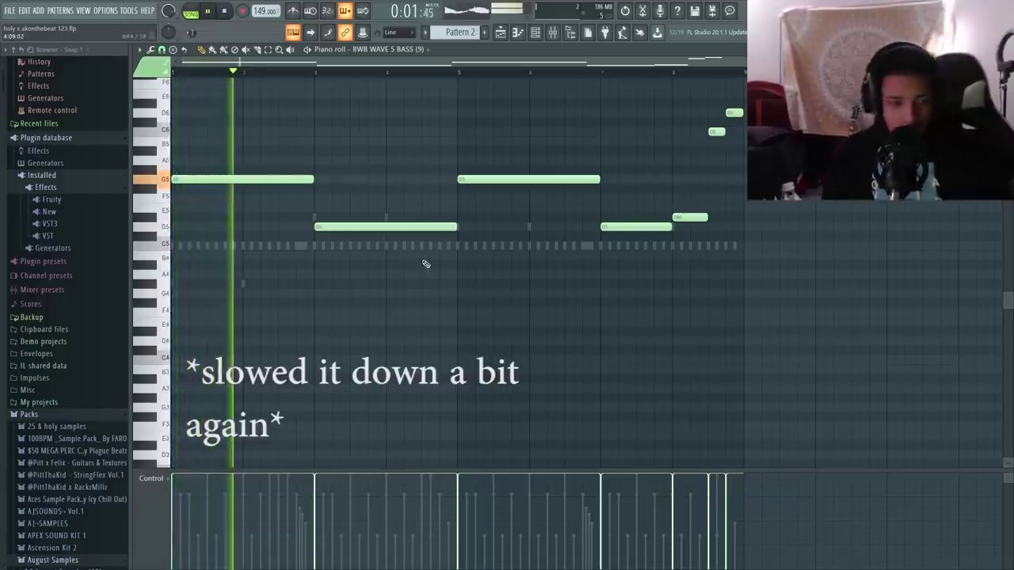
# Step: Place Perc (Low) hits at steps 29 to 31 of Pattern 2 and repeat them at steps 61 to 63
pyautogui.press('F6')
pyautogui.rightClick(234, 191)
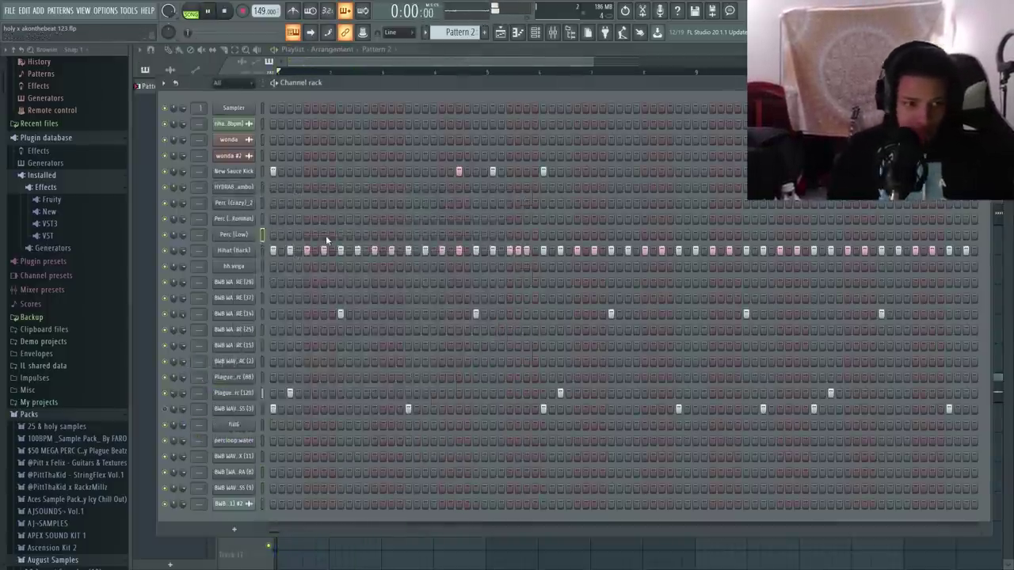
pyautogui.click(324, 237)
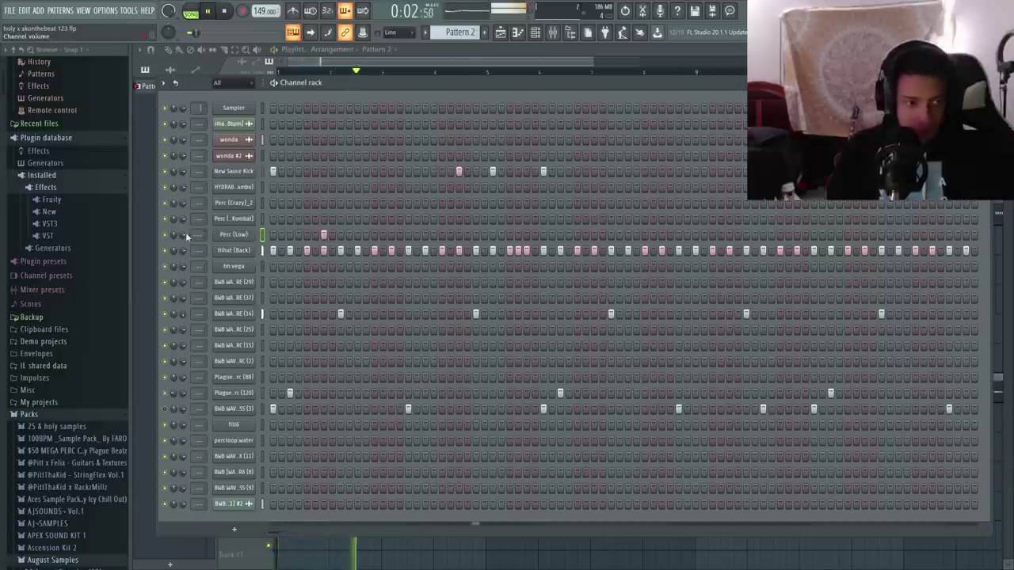
pyautogui.rightClick(211, 234)
pyautogui.click(248, 235)
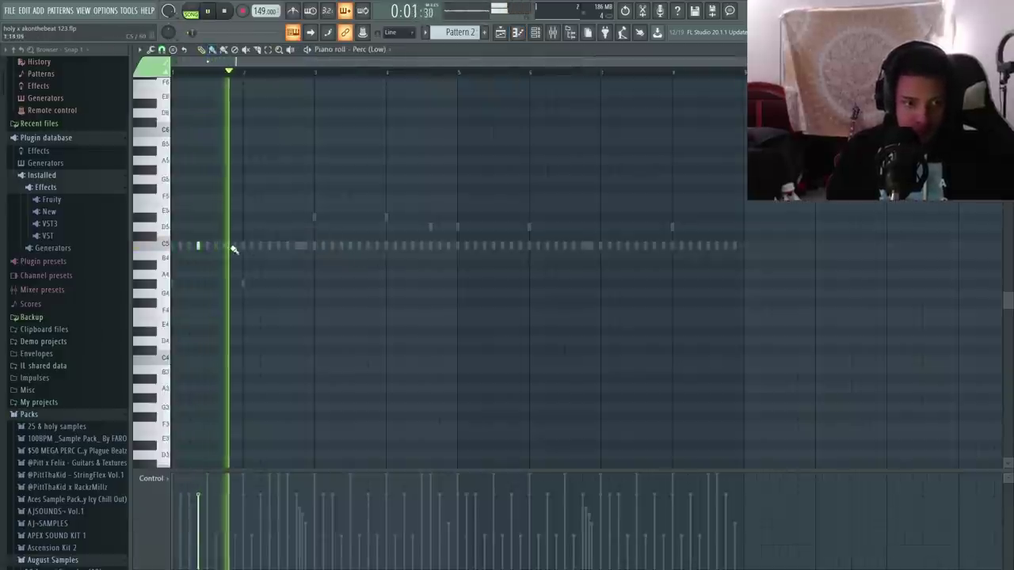
pyautogui.click(355, 246)
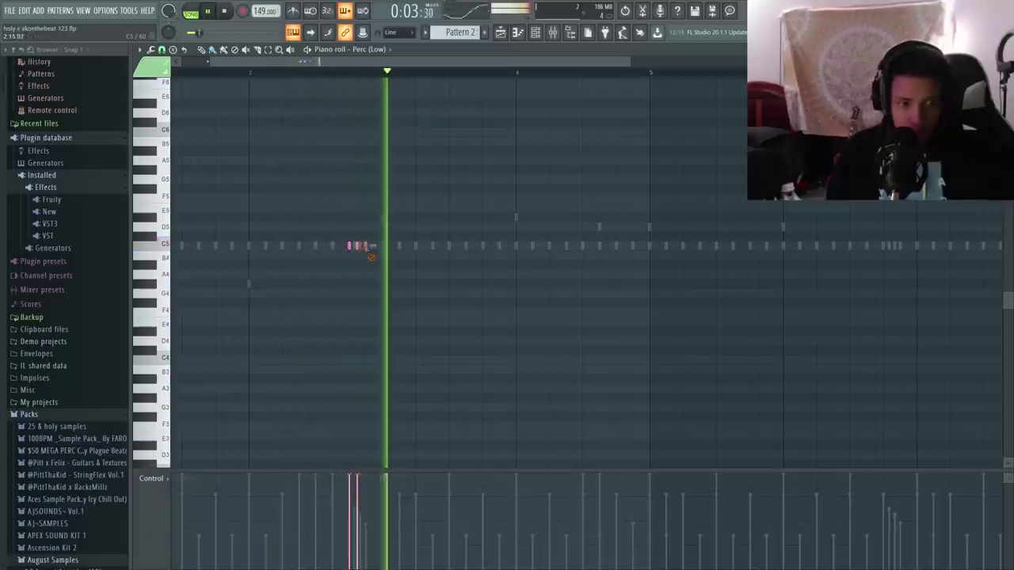
pyautogui.moveTo(355, 248); pyautogui.dragTo(369, 247)
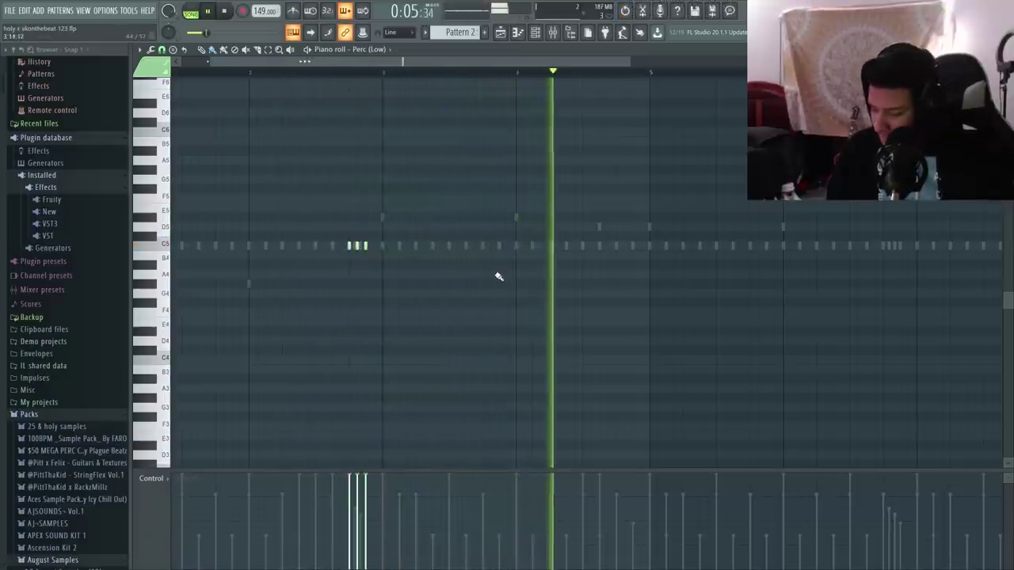
pyautogui.scroll(-1, 496, 277)
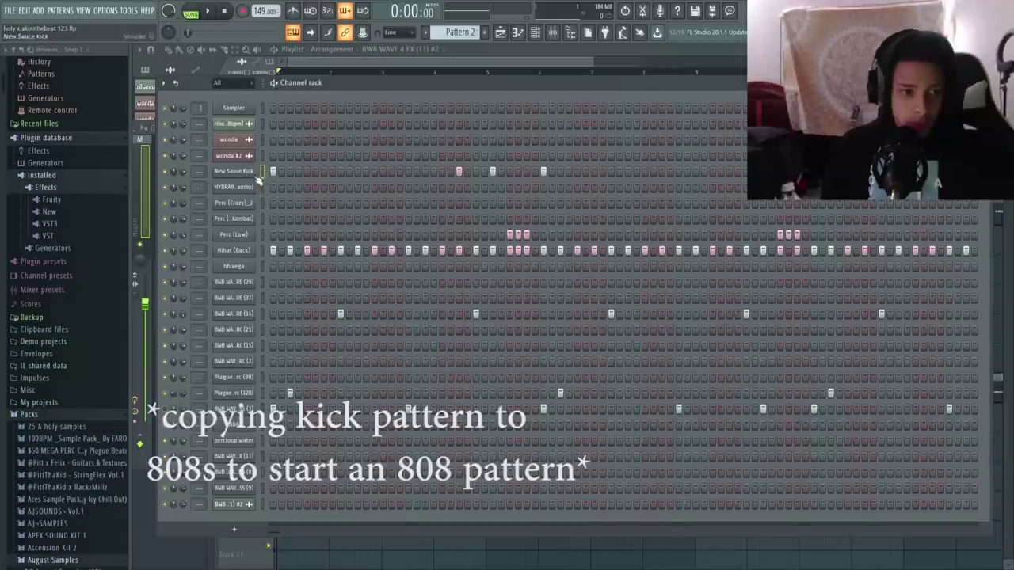
# Step: Shift the copied kick notes in the HYDRA808 (Rambo) piano roll down an octave to C5 and D5, add a B4 note, and play the result
pyautogui.rightClick(259, 184)
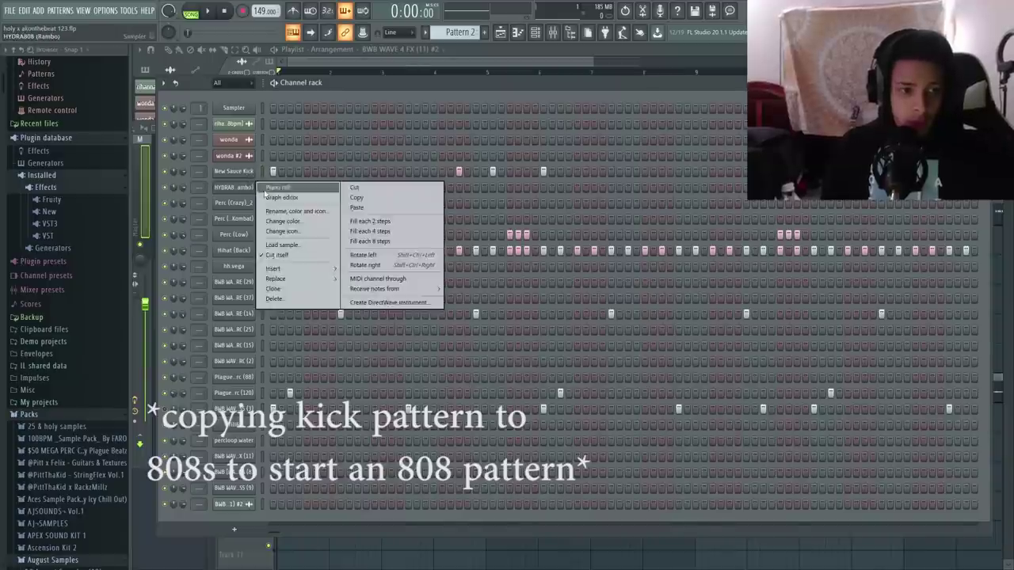
pyautogui.click(285, 188)
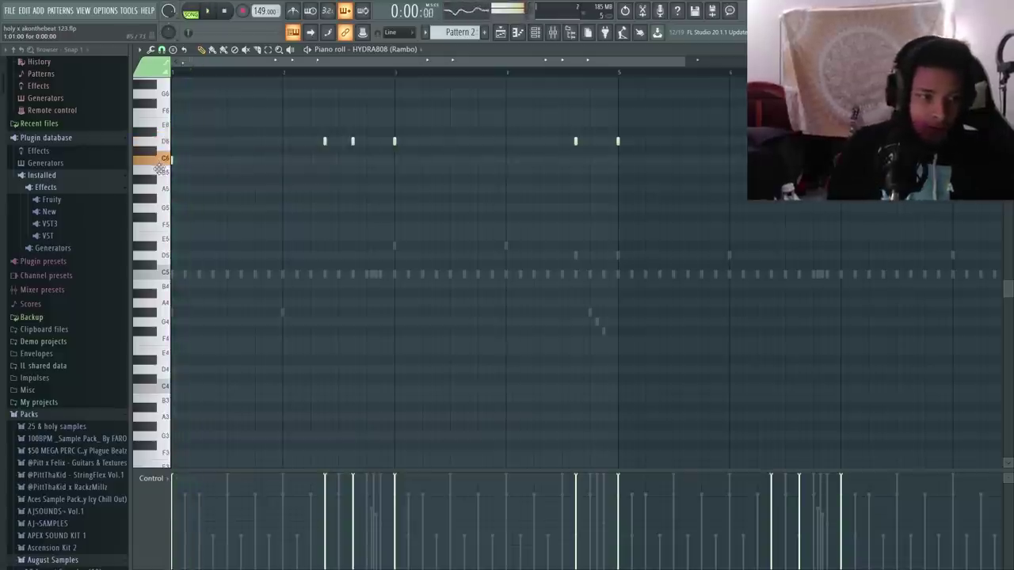
pyautogui.press('space')
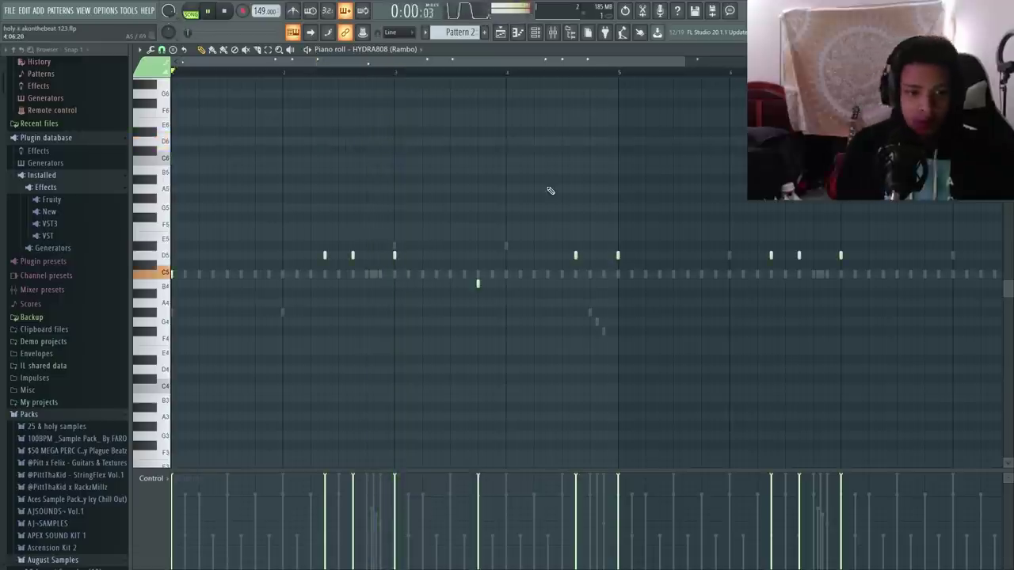
pyautogui.press('space')
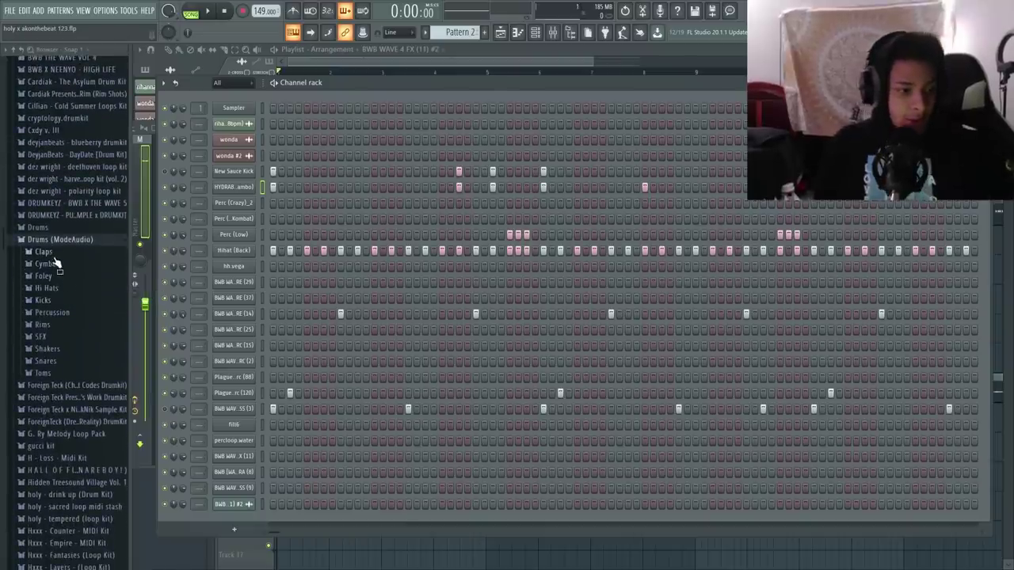
# Step: Replace the HYDRA808 sample with Smooth 808 from the 808's folder of mai Drum Kit 2, keeping the channel's notes
pyautogui.click(64, 239)
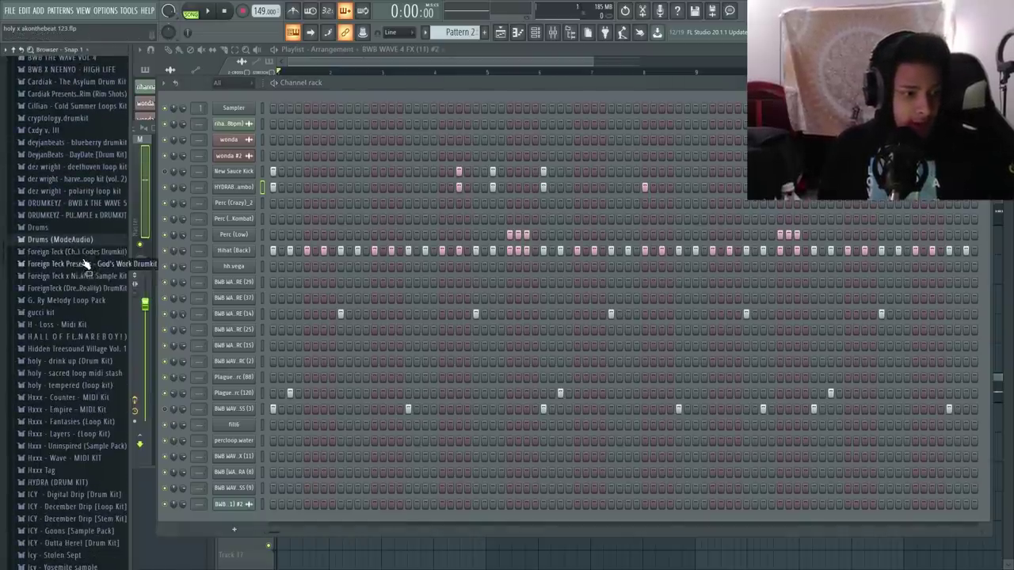
pyautogui.scroll(-6, 88, 265)
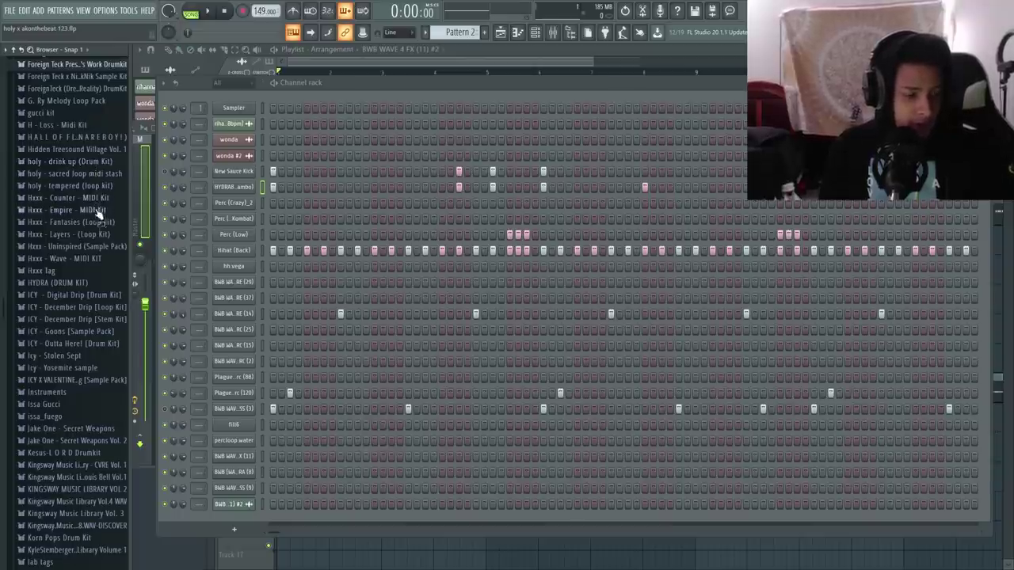
pyautogui.scroll(-8, 96, 209)
pyautogui.click(68, 351)
pyautogui.click(68, 363)
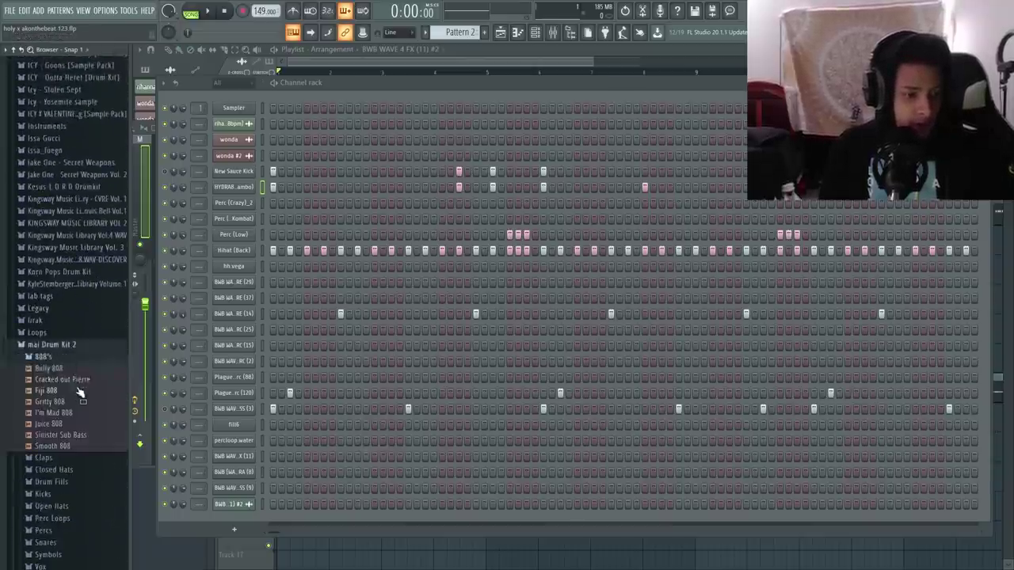
pyautogui.rightClick(241, 192)
pyautogui.click(235, 190)
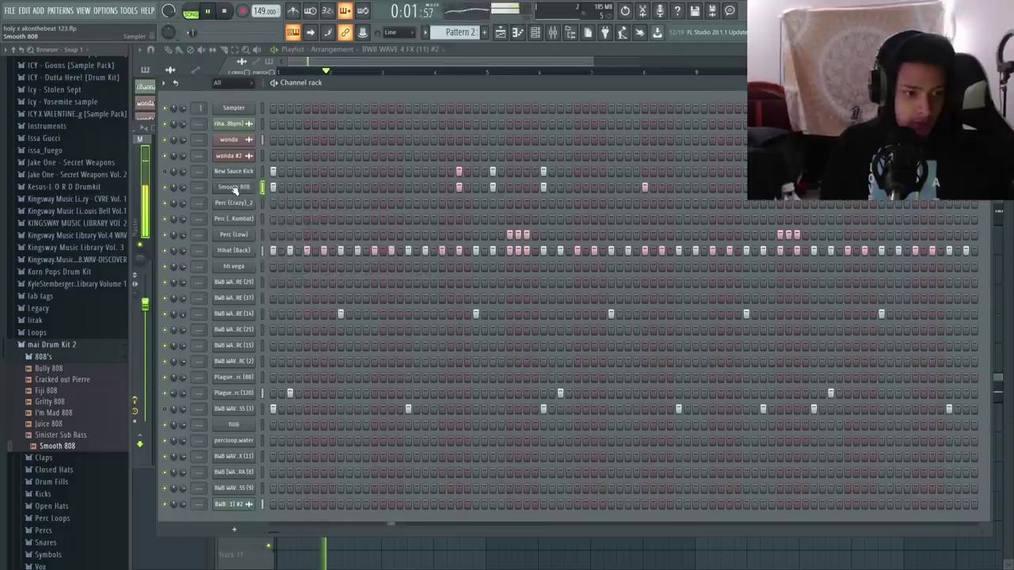
# Step: Review the Smooth 808 channel's sample settings and its piano roll notes while the song plays
pyautogui.click(236, 190)
pyautogui.click(191, 163)
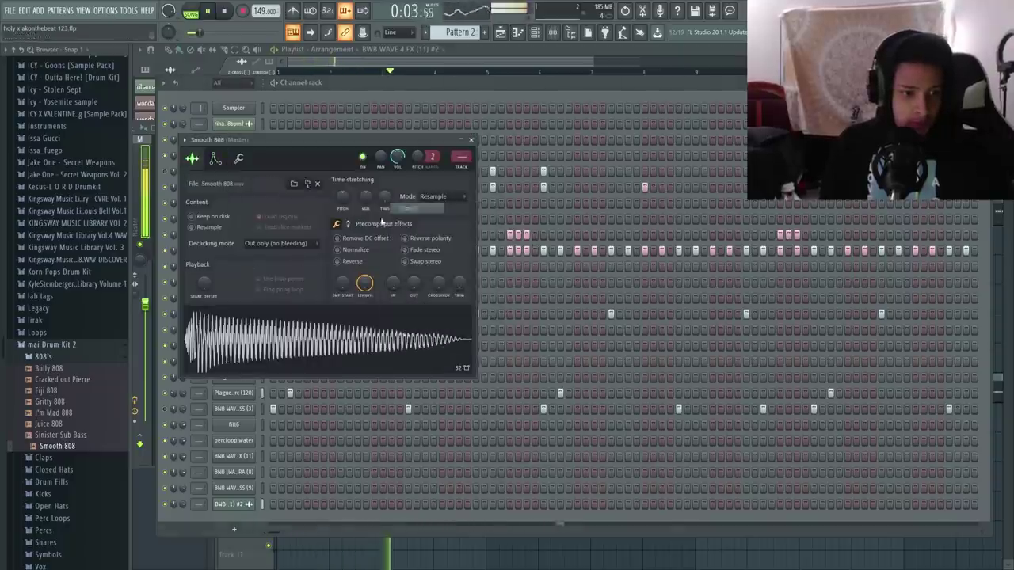
pyautogui.click(67, 356)
pyautogui.click(56, 347)
pyautogui.scroll(6, 95, 357)
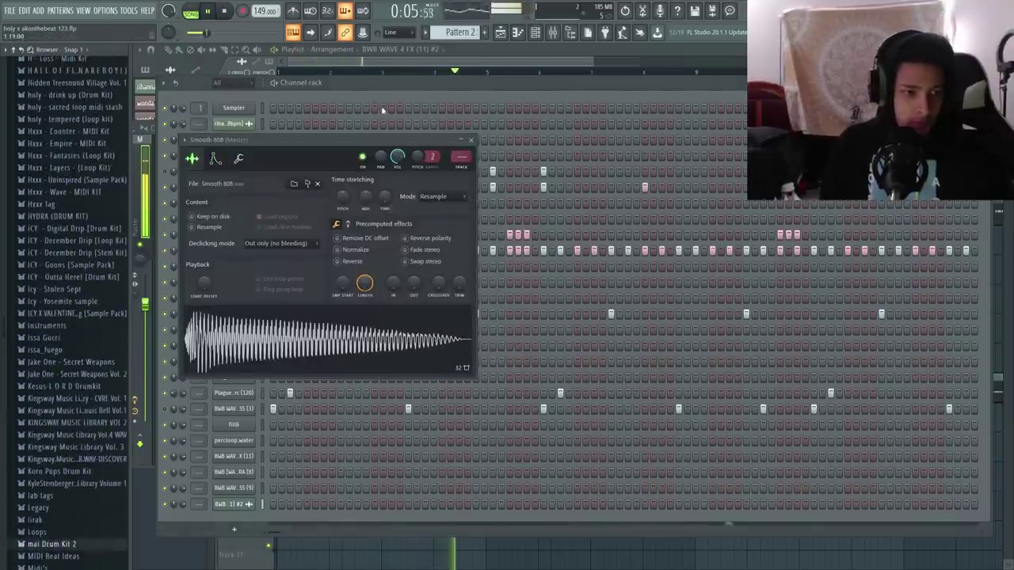
pyautogui.press('Escape')
pyautogui.rightClick(252, 186)
pyautogui.click(290, 190)
pyautogui.press('Escape')
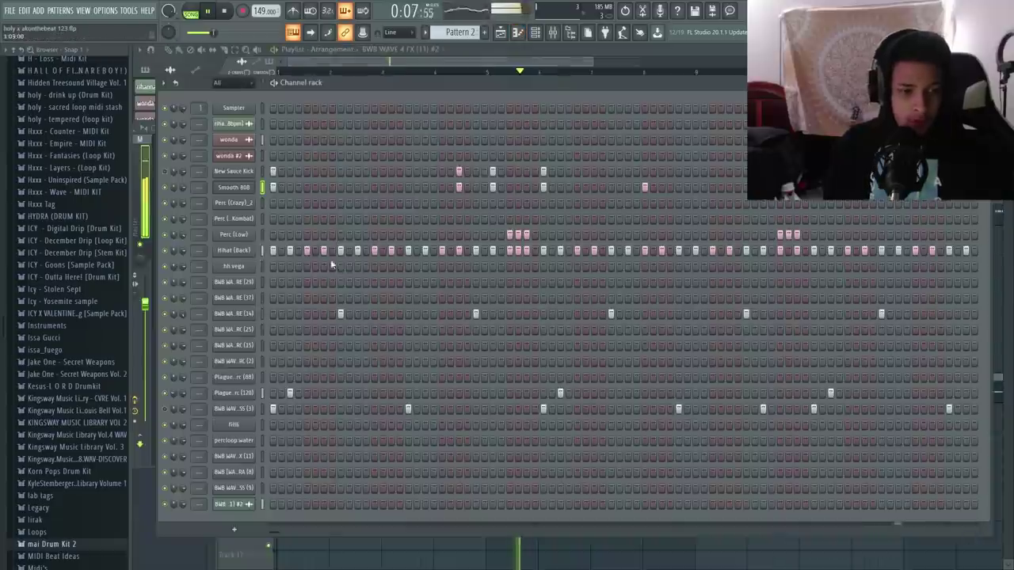
# Step: Stop playback and inspect the Hihat (Back) channel's miscellaneous settings
pyautogui.rightClick(237, 251)
pyautogui.press('Escape')
pyautogui.click(242, 252)
pyautogui.click(224, 146)
pyautogui.press('space')
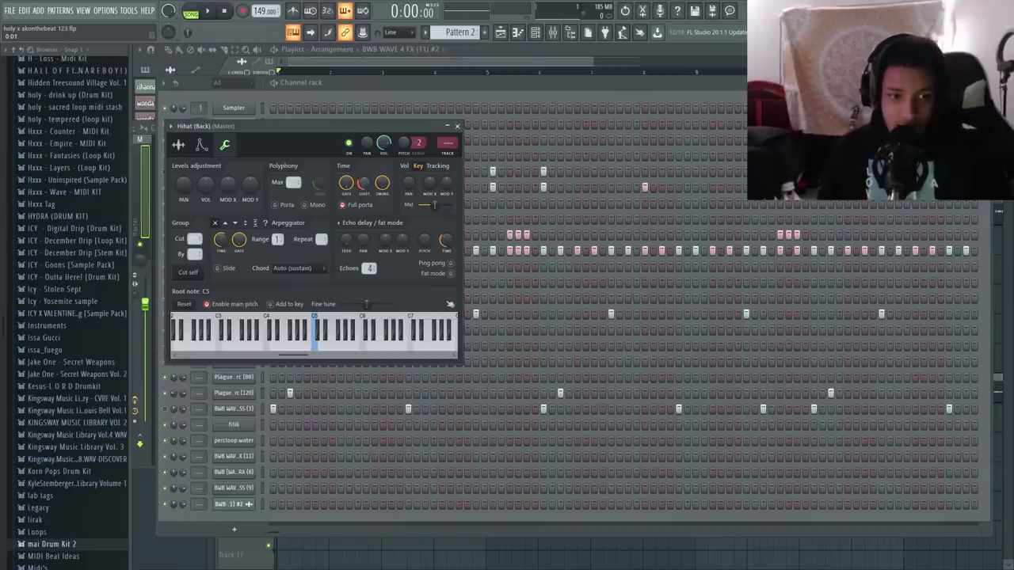
pyautogui.click(457, 126)
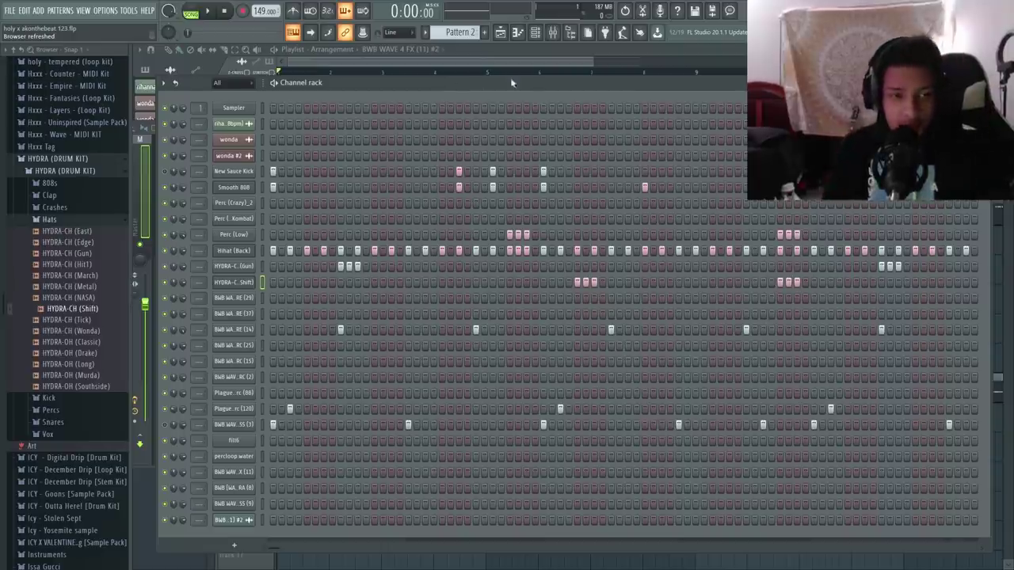
# Step: Check the BWB WAVE 5 SNARE (29) sample settings and open the channel's piano roll
pyautogui.press('F6')
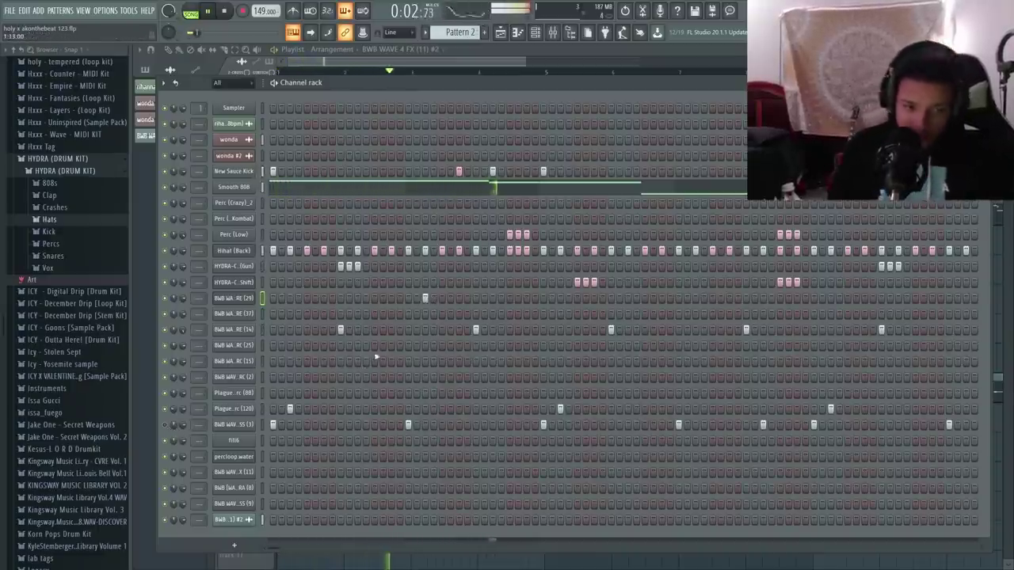
pyautogui.click(225, 301)
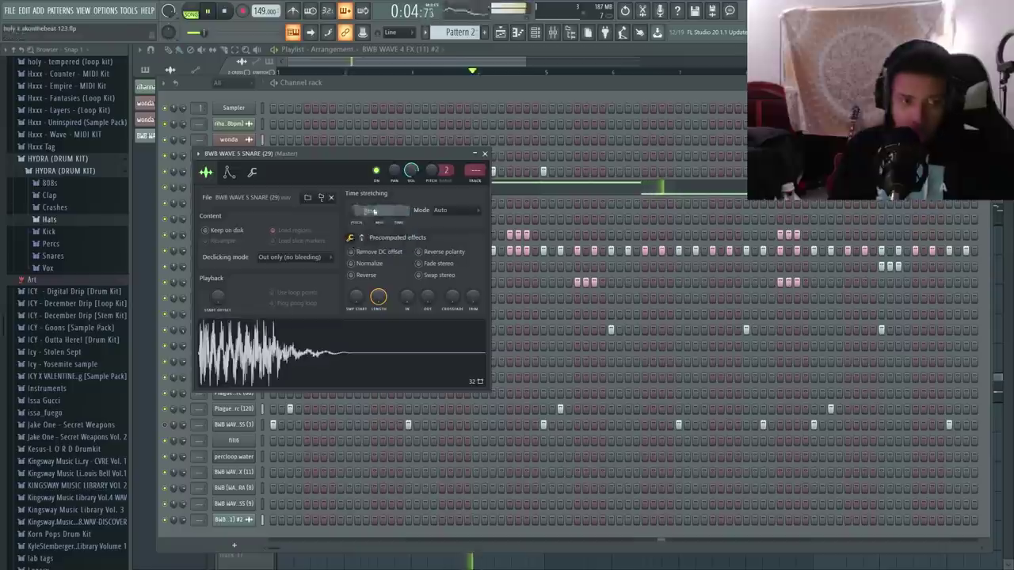
pyautogui.click(486, 151)
pyautogui.rightClick(242, 299)
pyautogui.click(271, 302)
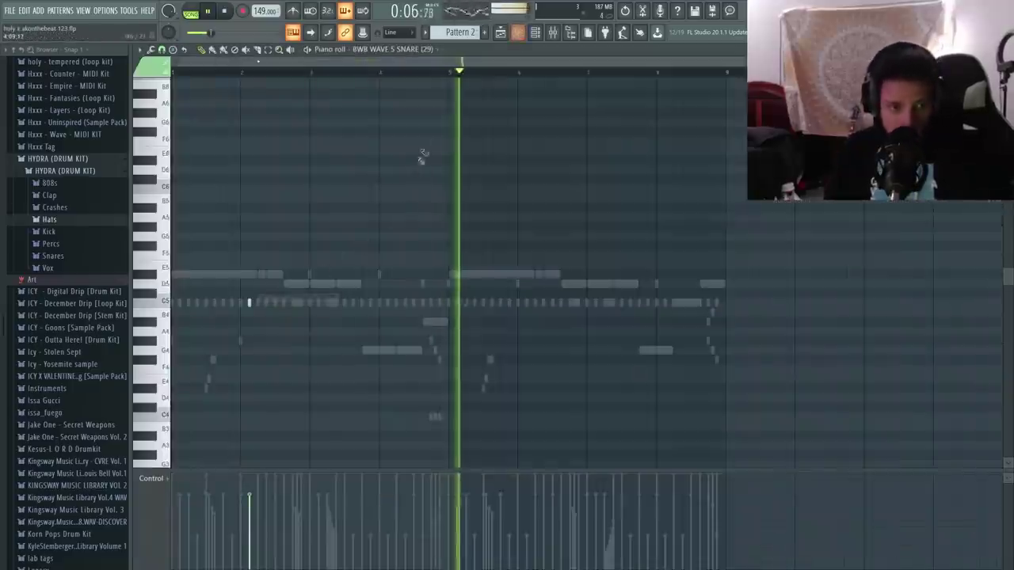
# Step: Try repeating the BWB WAVE 5 SNARE (29) hit four bars further on, in bar 6
pyautogui.hotkey('ctrl', 'b')
pyautogui.hotkey('ctrl', 'd')
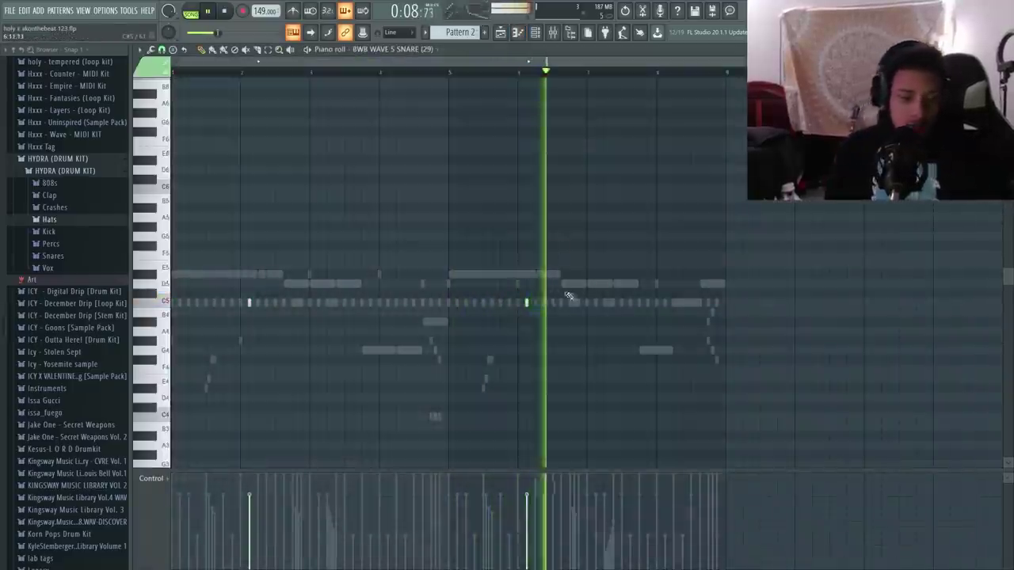
pyautogui.scroll(2, 569, 296)
pyautogui.rightClick(510, 303)
# Step: Draw a quick four-hit BWB WAVE 5 SNARE (29) roll at C#5 near the middle of bar 8 and another hit at step 13
pyautogui.scroll(2, 697, 293)
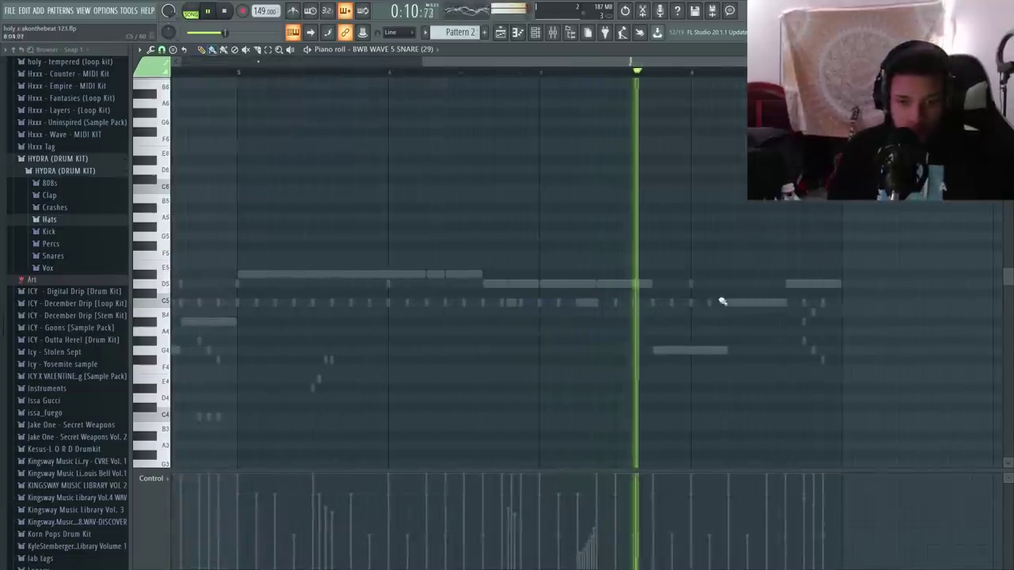
pyautogui.click(775, 305)
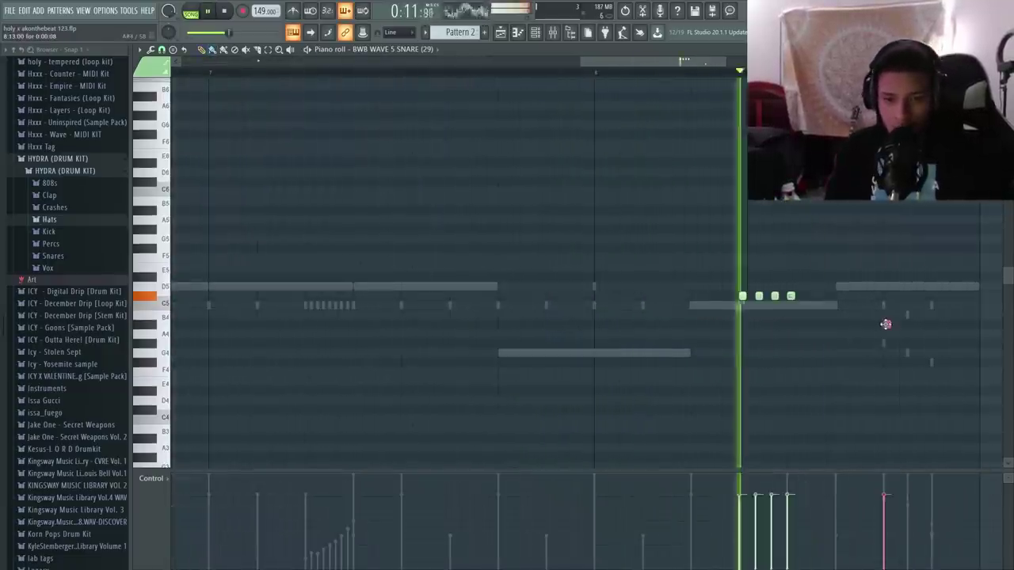
pyautogui.scroll(-4, 607, 338)
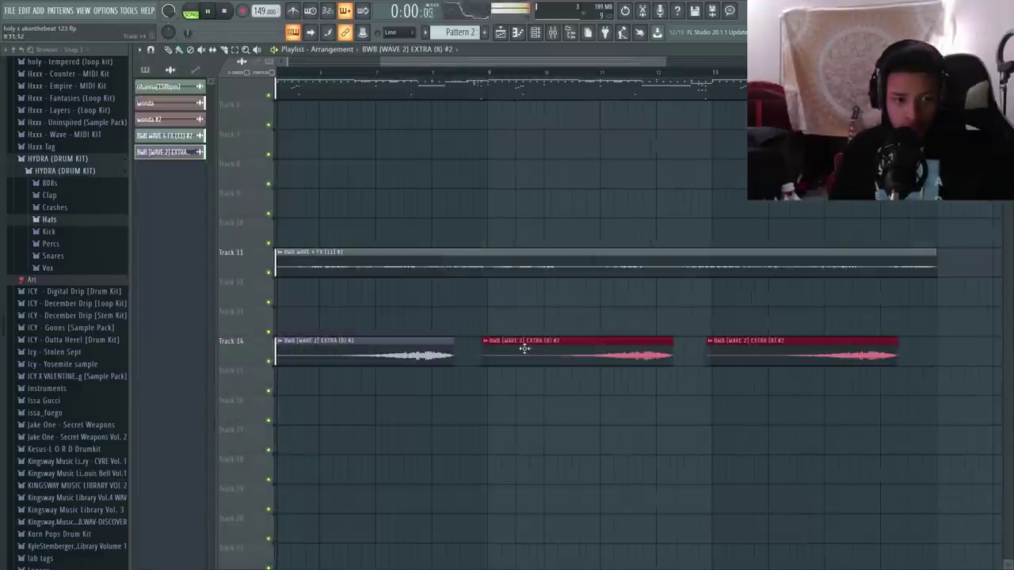
# Step: Make the BWB [WAVE 2] EXTRA (8) clip at bar 9 on Track 14 a unique copy
pyautogui.scroll(2, 524, 349)
pyautogui.doubleClick(530, 350)
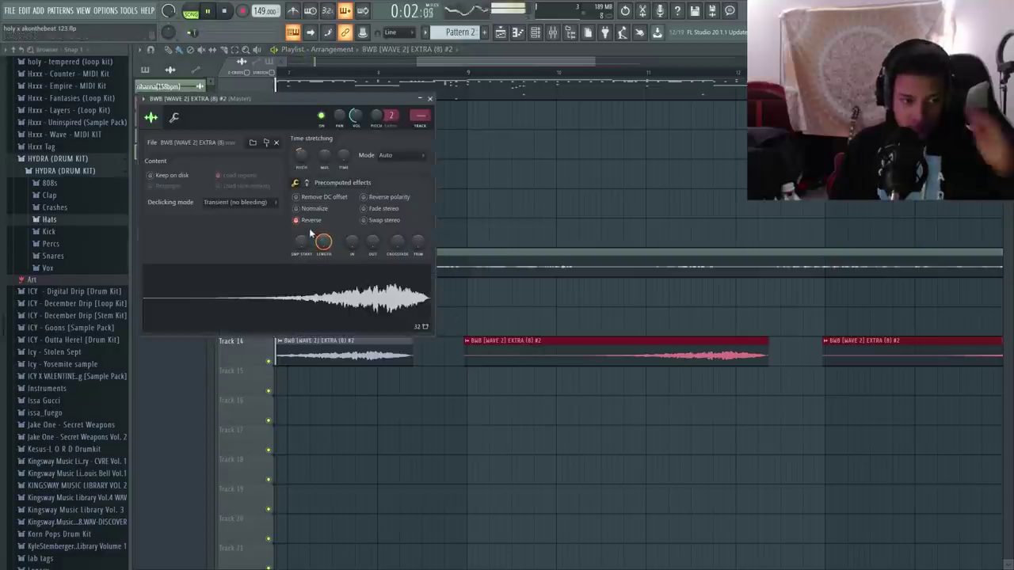
pyautogui.click(478, 327)
pyautogui.click(468, 342)
pyautogui.click(502, 421)
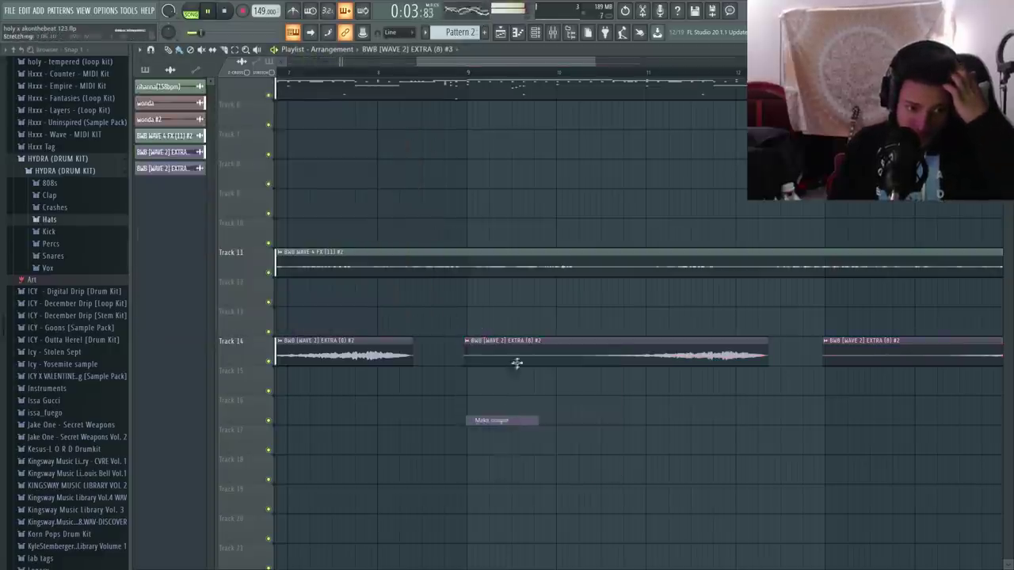
pyautogui.rightClick(524, 346)
pyautogui.hotkey('ctrl', 'z')
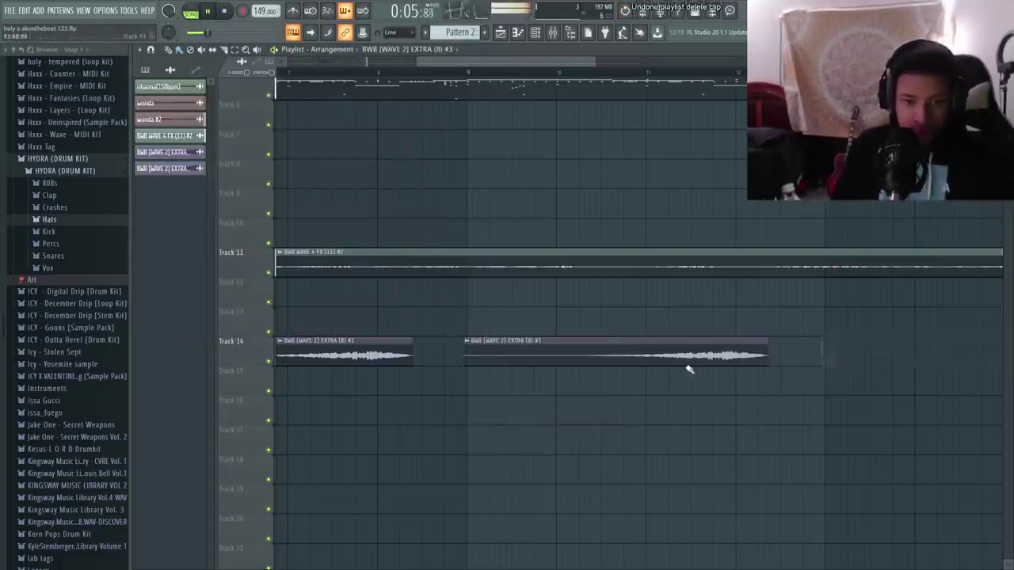
# Step: Turn off Reverse for the unique BWB [WAVE 2] EXTRA (8) #3 clip and restore the mistakenly deleted FX clip on Track 11
pyautogui.doubleClick(678, 348)
pyautogui.click(312, 233)
pyautogui.rightClick(525, 275)
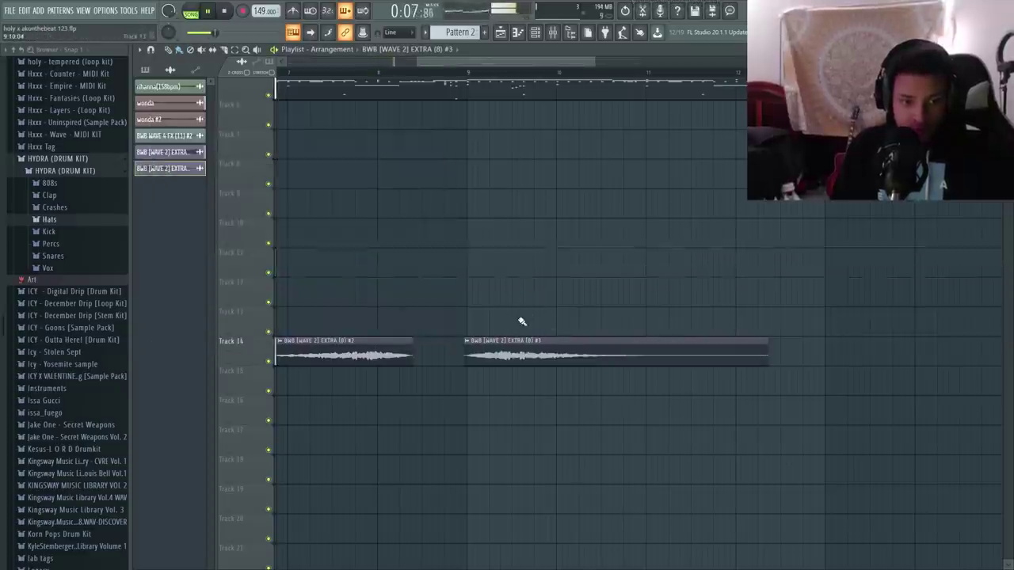
pyautogui.hotkey('ctrl', 'z')
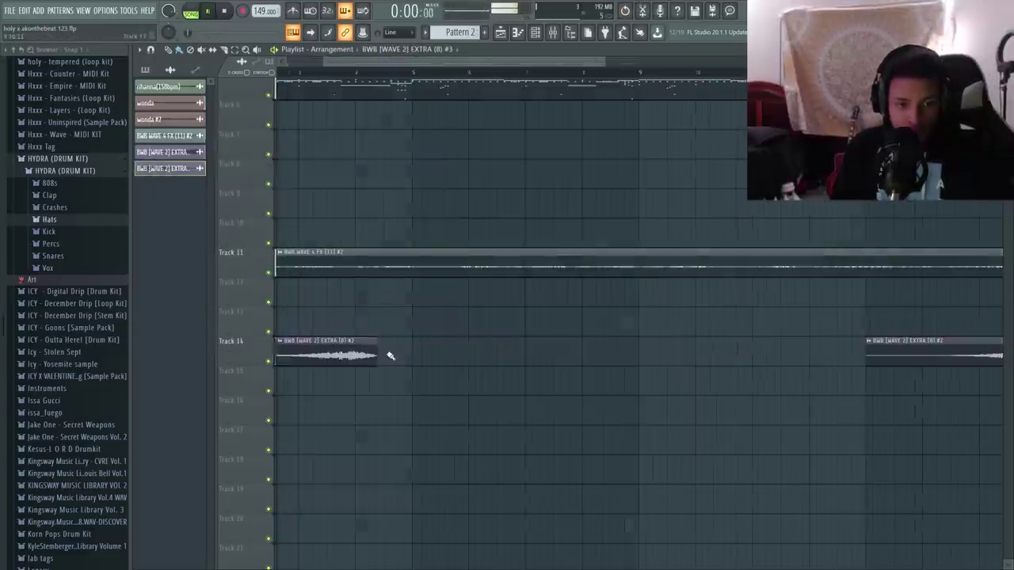
# Step: Place the BWB [WAVE 2] EXTRA (8) #3 clip on Track 14 directly after the first EXTRA (8) #2 clip
pyautogui.click(389, 356)
pyautogui.scroll(3, 409, 356)
pyautogui.moveTo(414, 355); pyautogui.dragTo(394, 357)
pyautogui.scroll(-4, 397, 367)
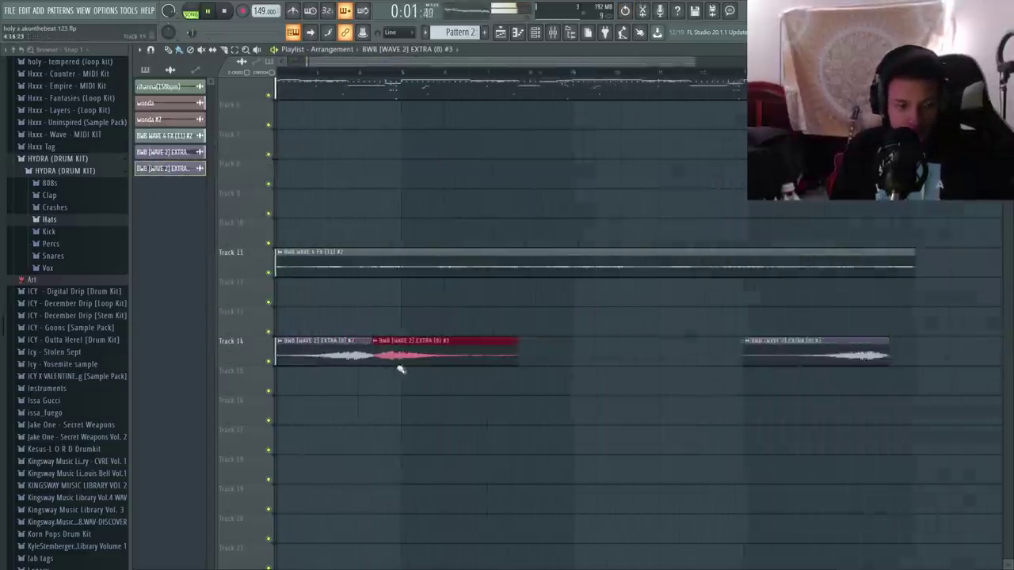
pyautogui.scroll(3, 235, 364)
pyautogui.scroll(2, 235, 365)
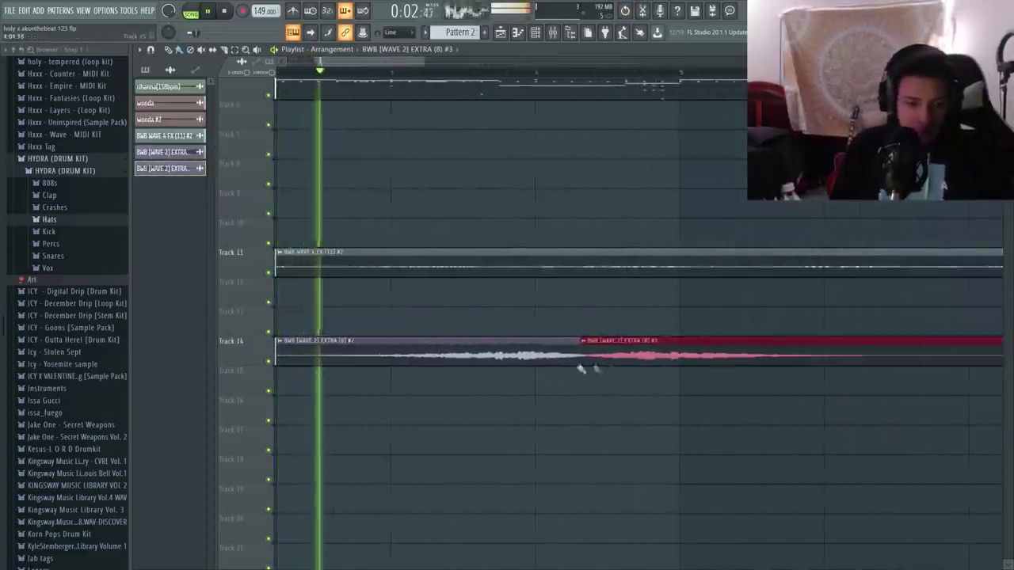
pyautogui.rightClick(678, 358)
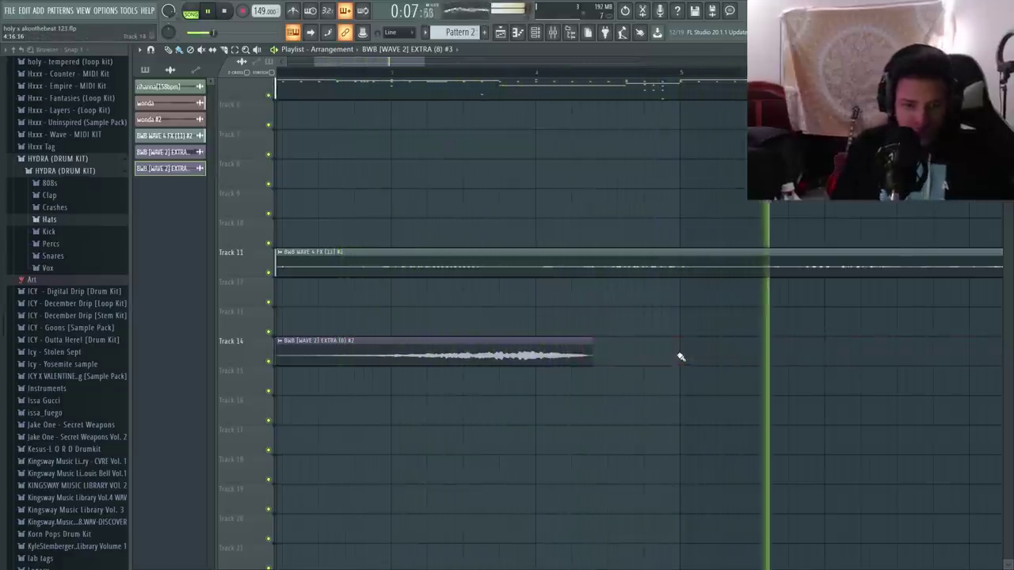
pyautogui.hotkey('ctrl', 'z')
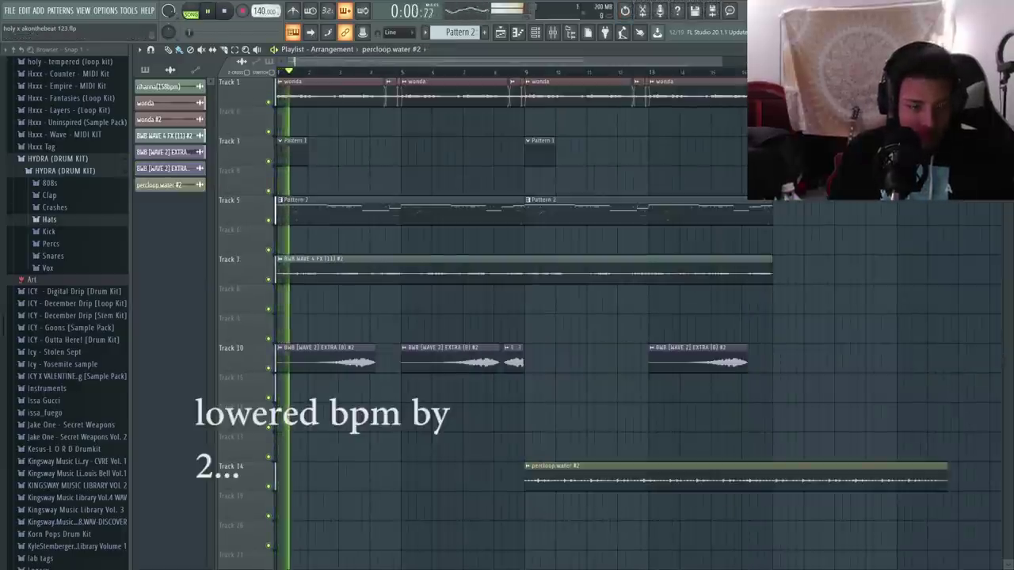
# Step: Set the project tempo to 147 BPM
pyautogui.moveTo(260, 11); pyautogui.dragTo(260, 5)
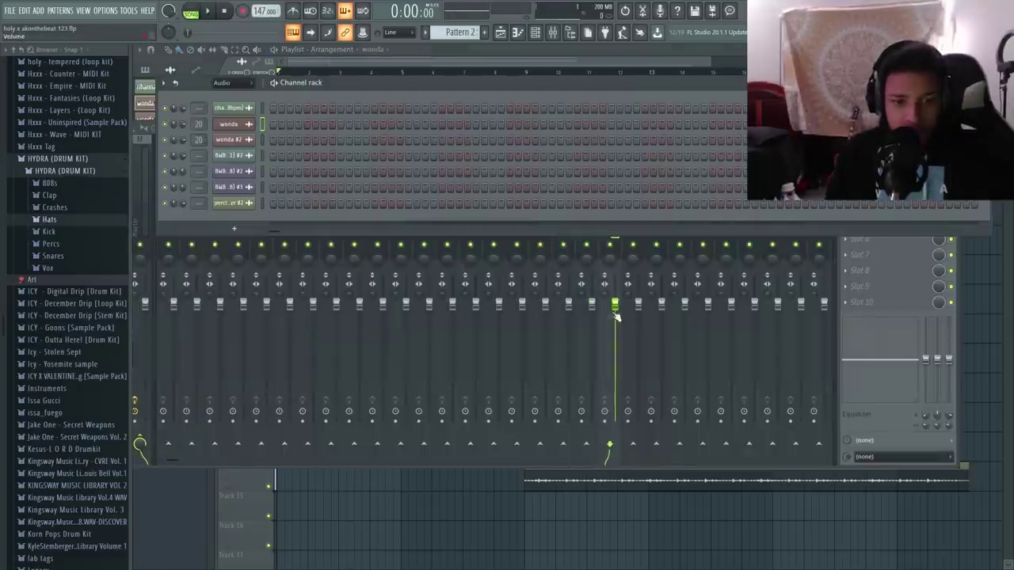
# Step: Load Gross Beat on the wonda sample's mixer insert 20, browse its presets, and play the song
pyautogui.click(616, 309)
pyautogui.click(846, 159)
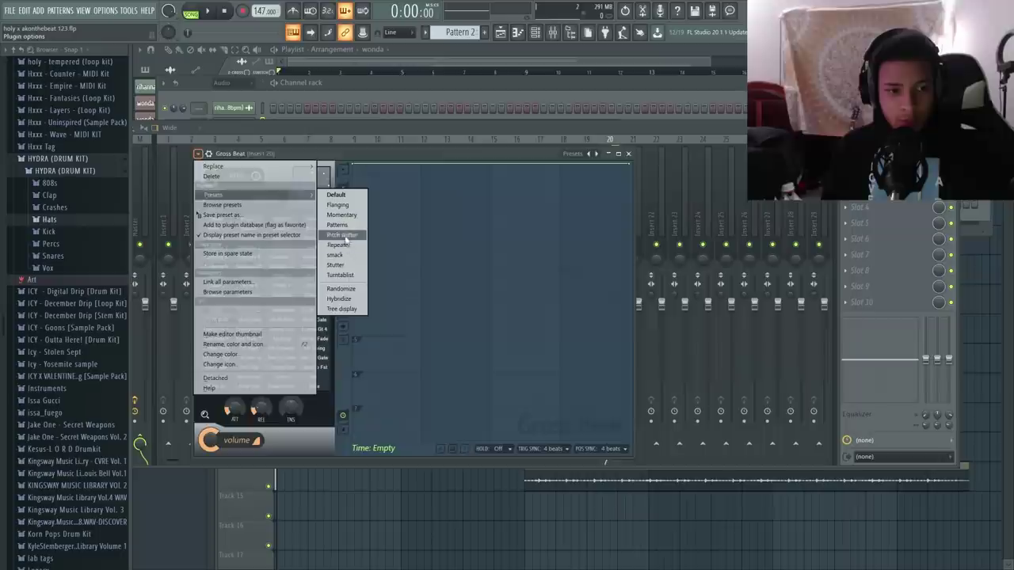
pyautogui.click(218, 199)
pyautogui.press('space')
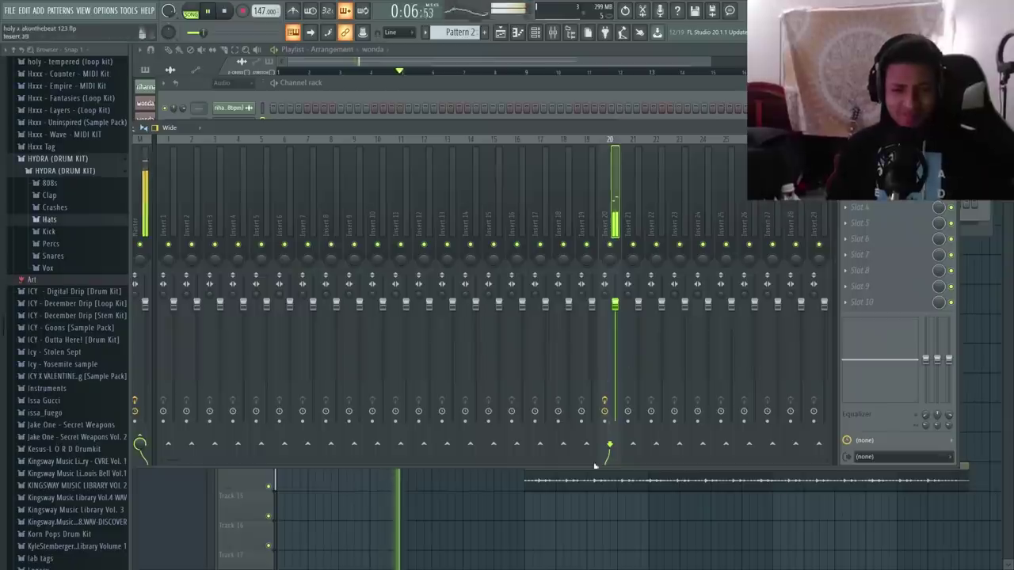
pyautogui.press('F9')
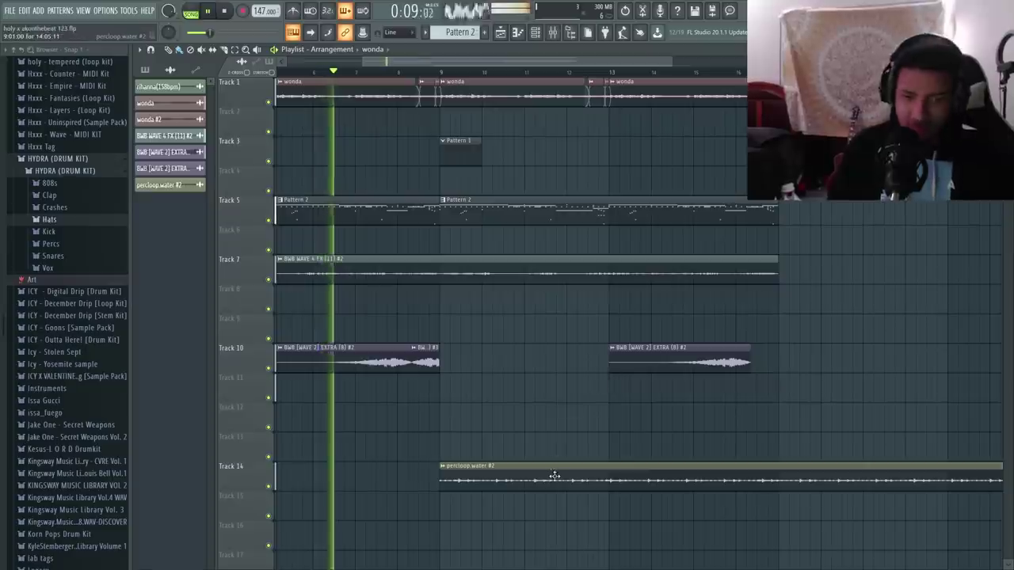
# Step: Move the percloop.water #2 clip on Track 14 to bar 17 and duplicate the first 16 bars of clips directly after themselves
pyautogui.moveTo(554, 475); pyautogui.dragTo(876, 453)
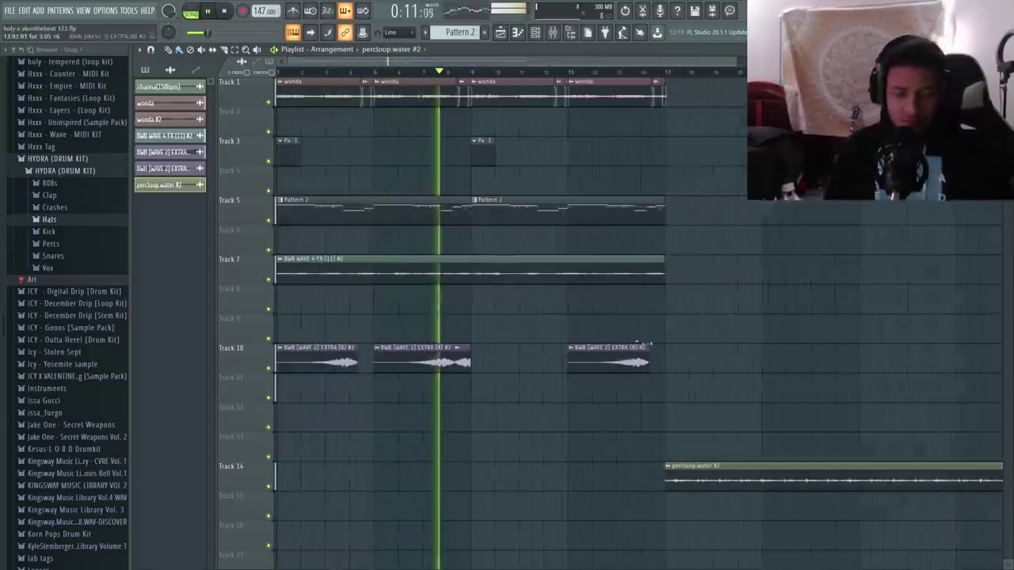
pyautogui.moveTo(717, 341); pyautogui.dragTo(287, 93)
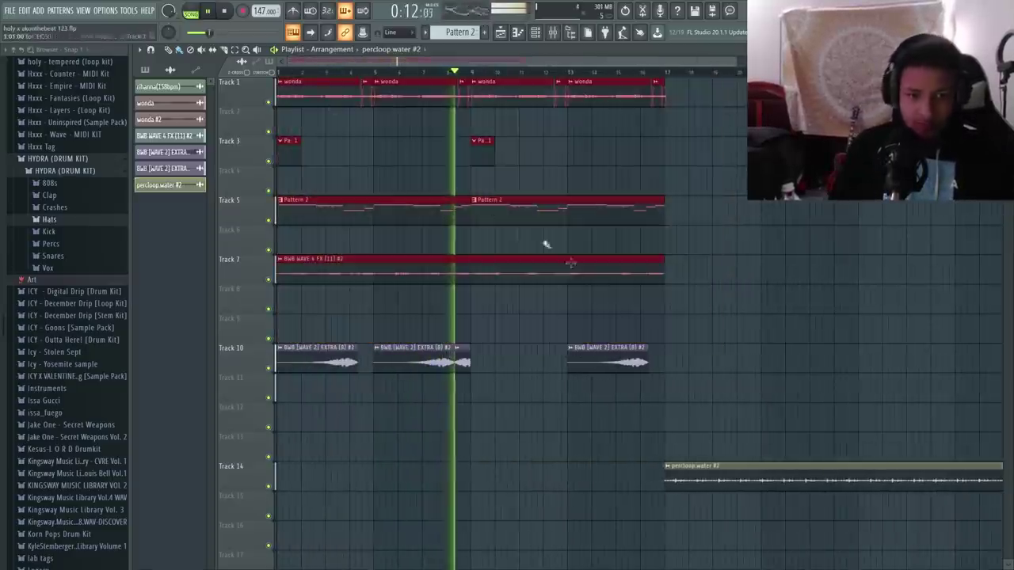
pyautogui.hotkey('ctrl', 'b')
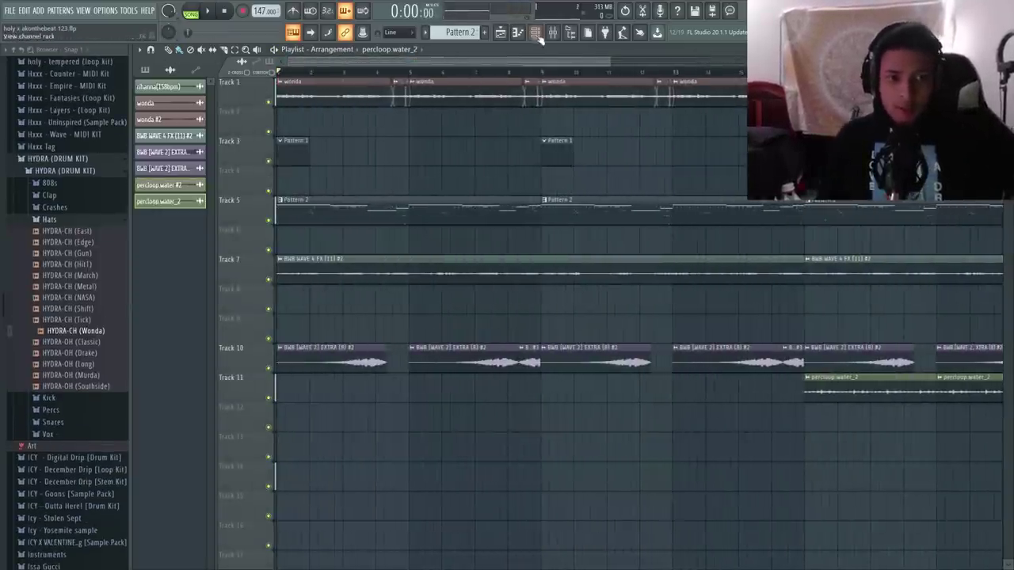
# Step: Add an Omnisphere instrument channel to the channel rack
pyautogui.click(538, 40)
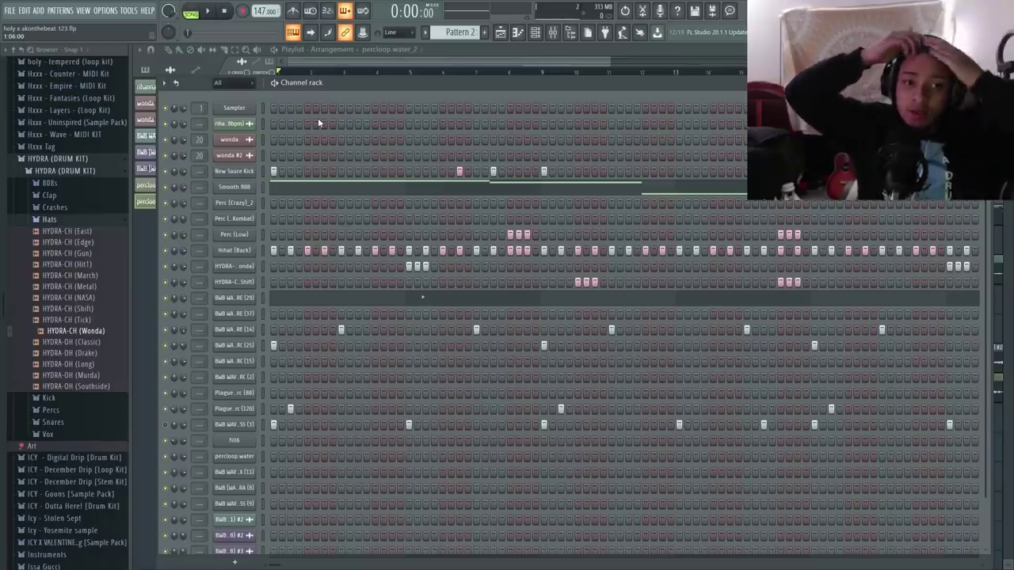
pyautogui.scroll(-3, 256, 182)
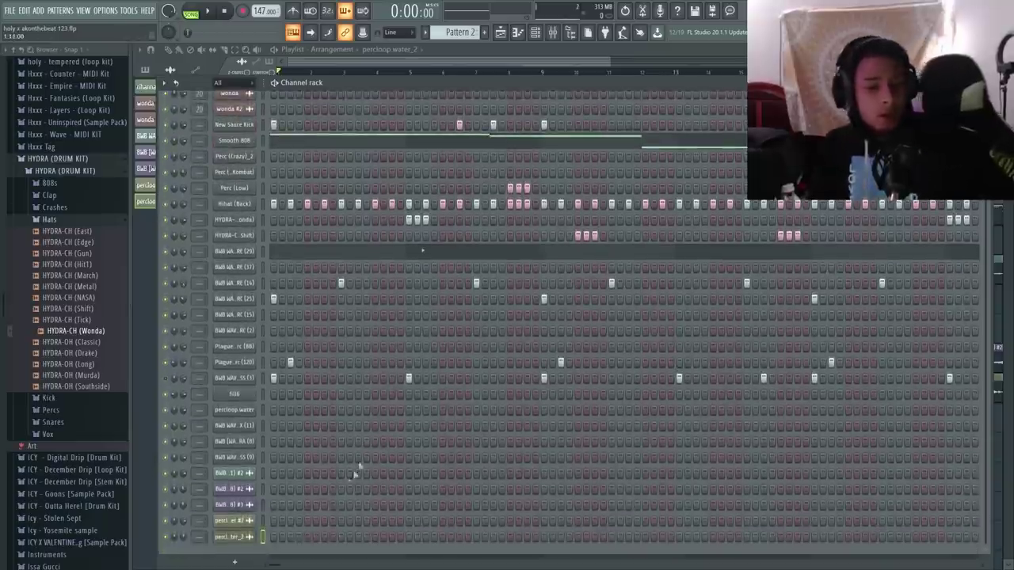
pyautogui.click(235, 562)
pyautogui.click(266, 64)
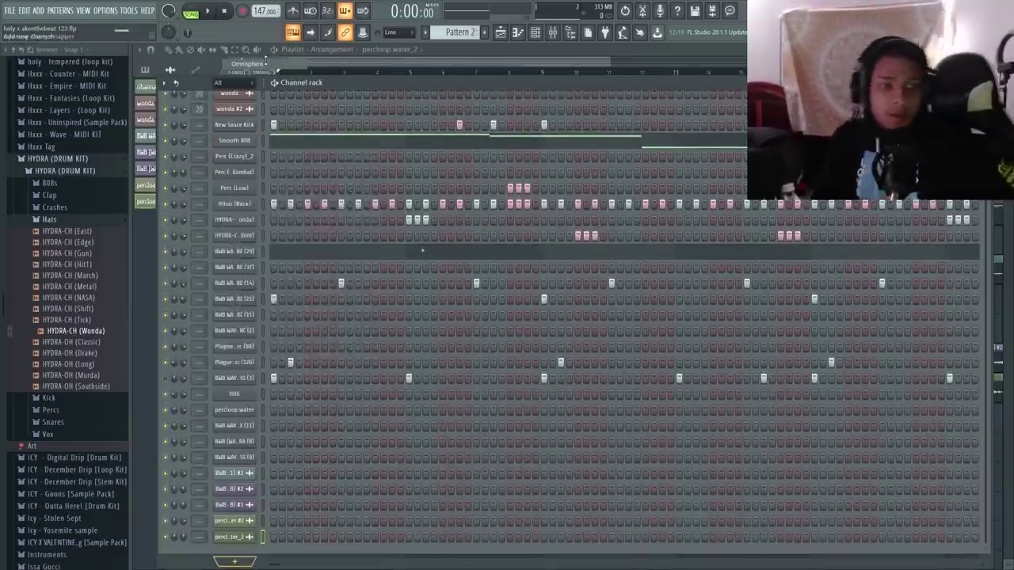
# Step: Draw the opening Omnisphere melody notes D6, C6, A#5, A5 and G5 across bars 1 and 2, playing the song in between
pyautogui.press('space')
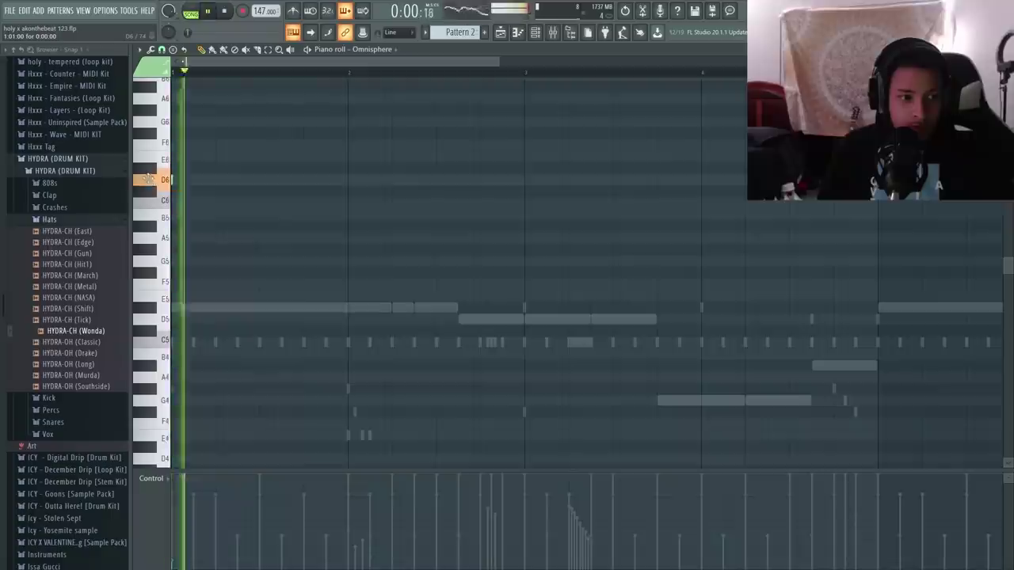
pyautogui.press('space')
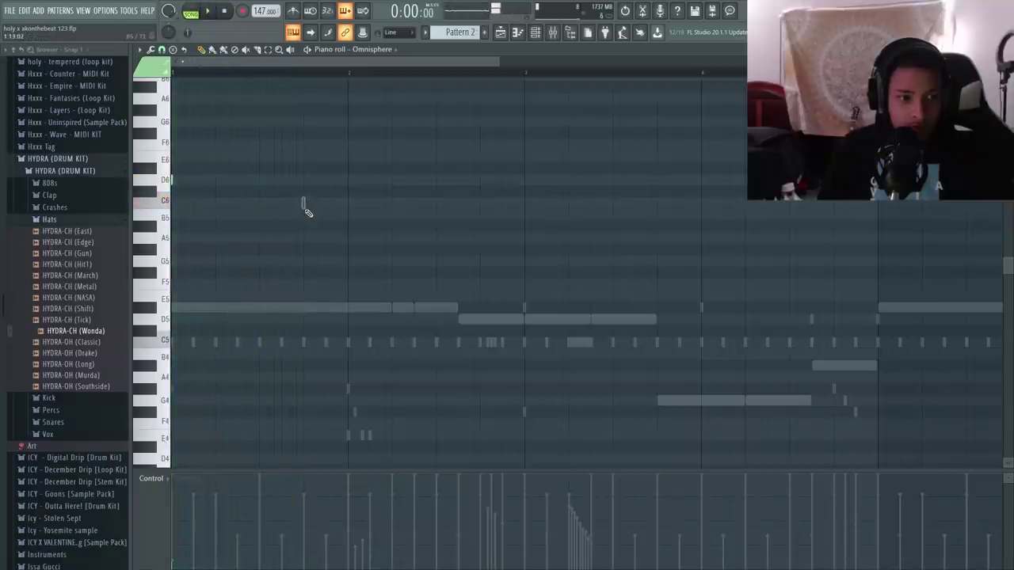
pyautogui.press('space')
pyautogui.click(304, 204)
pyautogui.press('space')
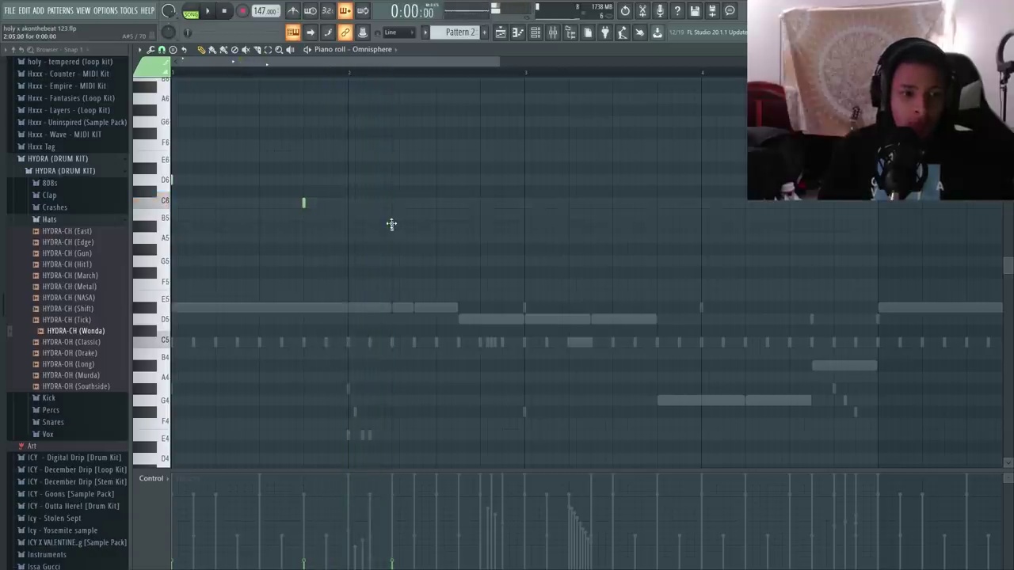
pyautogui.click(392, 226)
pyautogui.click(436, 237)
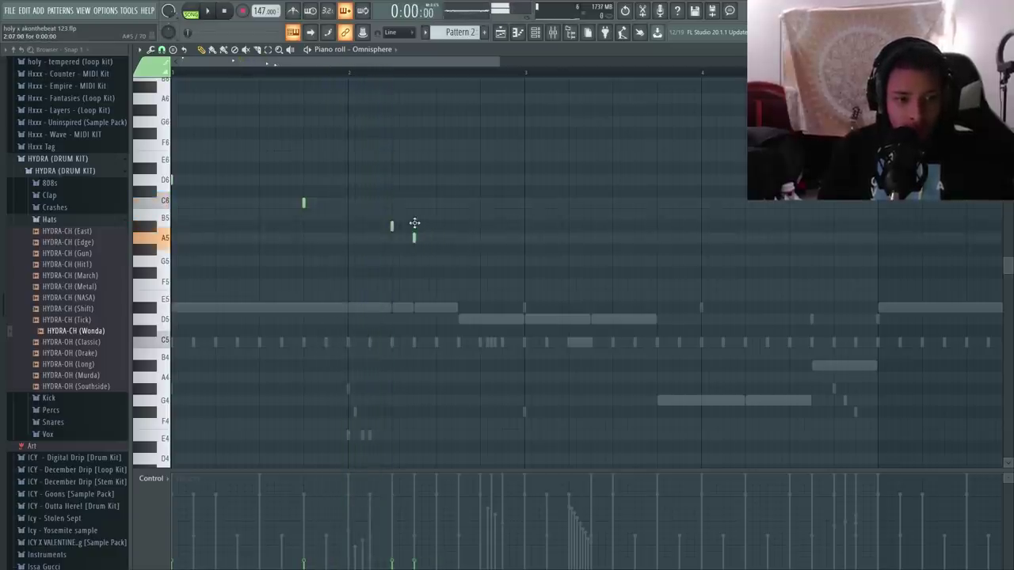
pyautogui.click(437, 250)
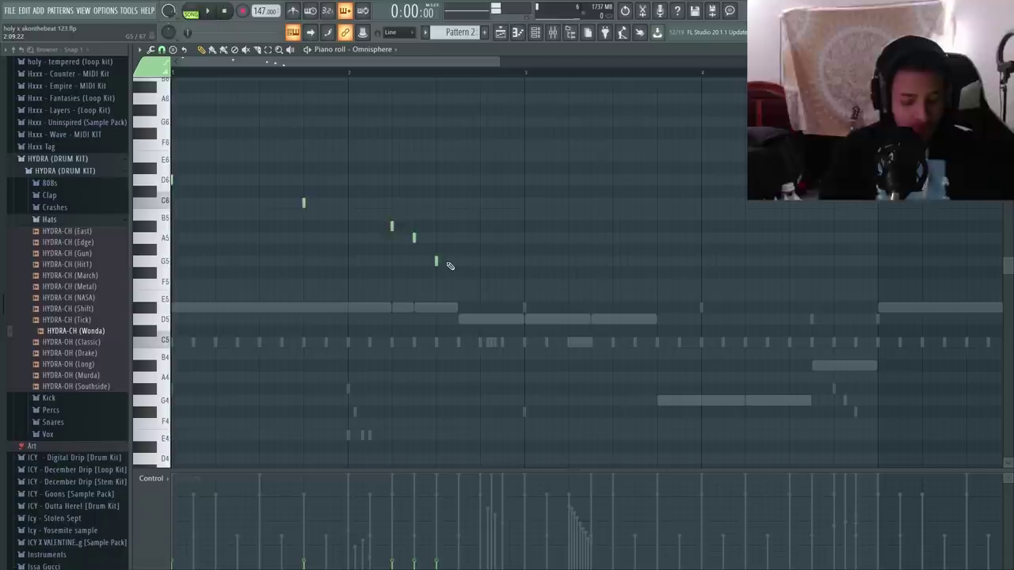
# Step: Raise the Omnisphere melody by an octave and move its A6 and G6 notes later in bar 2
pyautogui.hotkey('ctrl', 'Up')
pyautogui.press('space')
pyautogui.scroll(2, 437, 265)
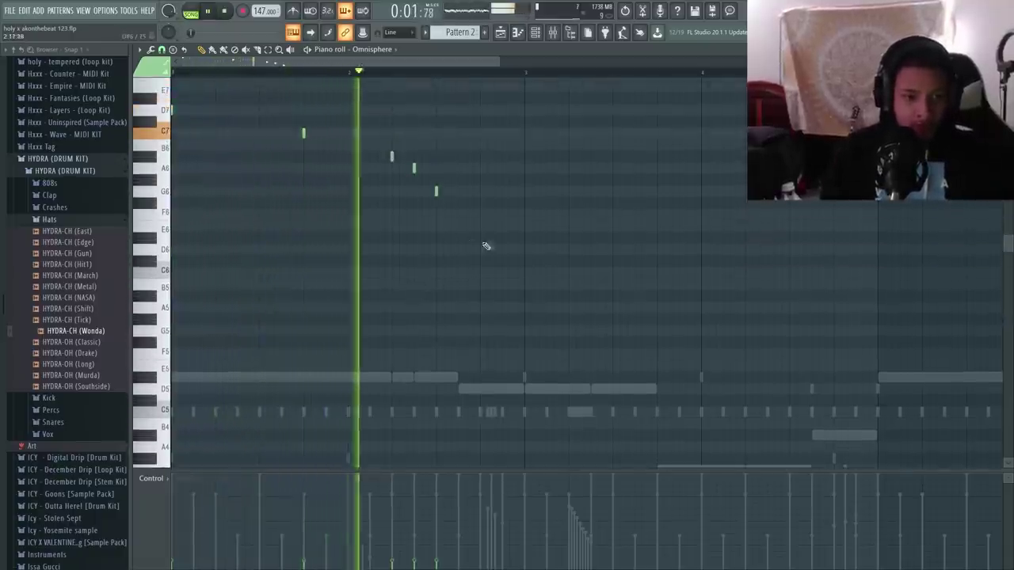
pyautogui.moveTo(460, 208); pyautogui.dragTo(385, 136)
pyautogui.press('space')
pyautogui.press('space')
pyautogui.moveTo(476, 209); pyautogui.dragTo(458, 170)
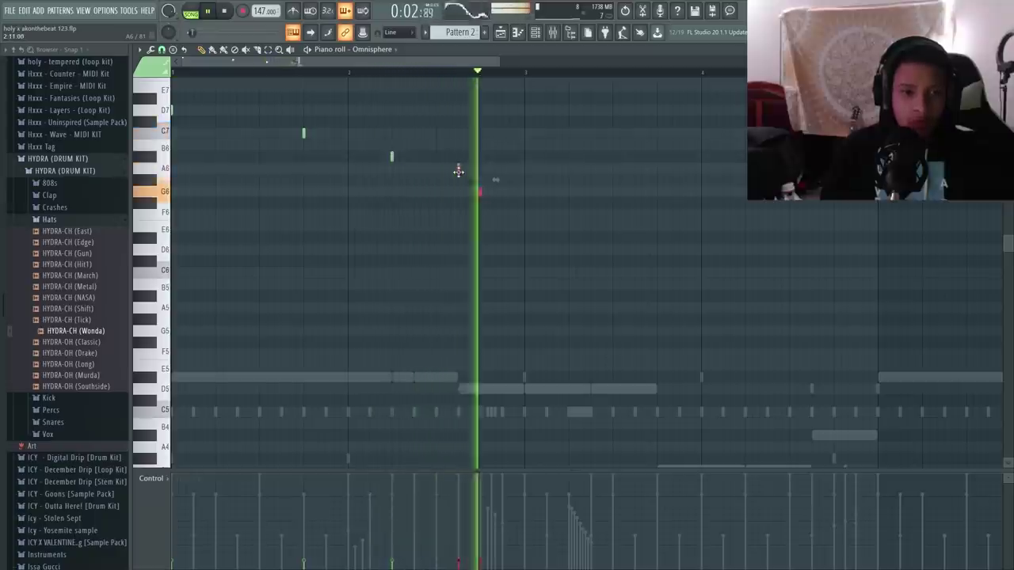
# Step: Continue the Omnisphere melody through bars 3 and 4, starting with C7 at bar 3, and lower all notes by an octave
pyautogui.click(525, 134)
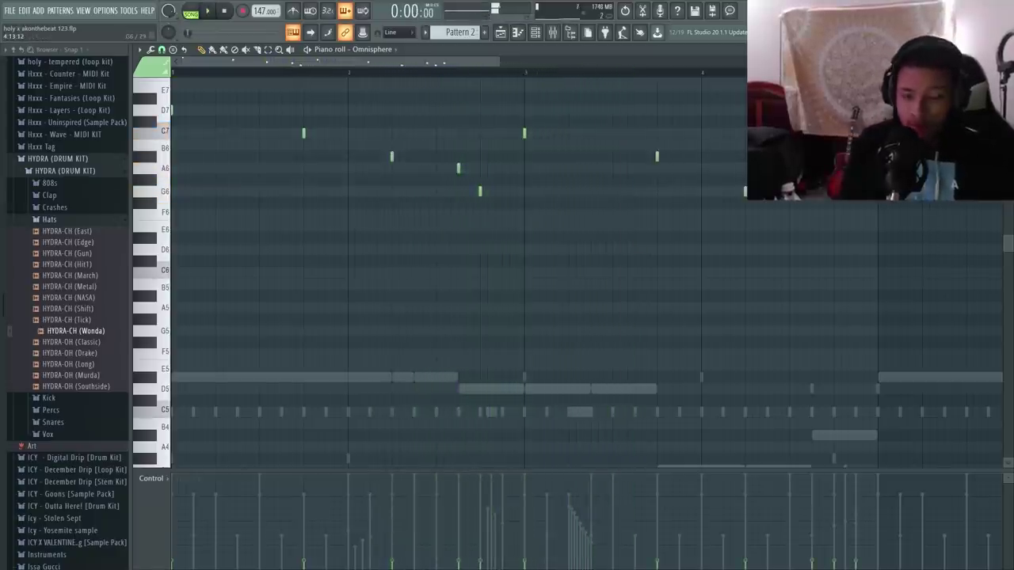
pyautogui.hotkey('ctrl', 'Down')
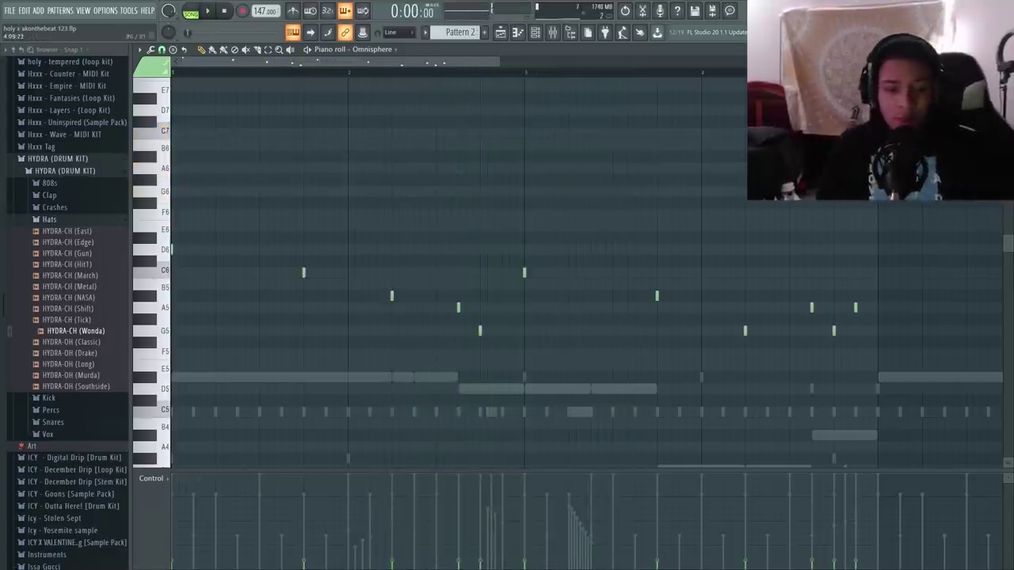
pyautogui.scroll(-3, 672, 271)
pyautogui.hotkey('ctrl', 'a')
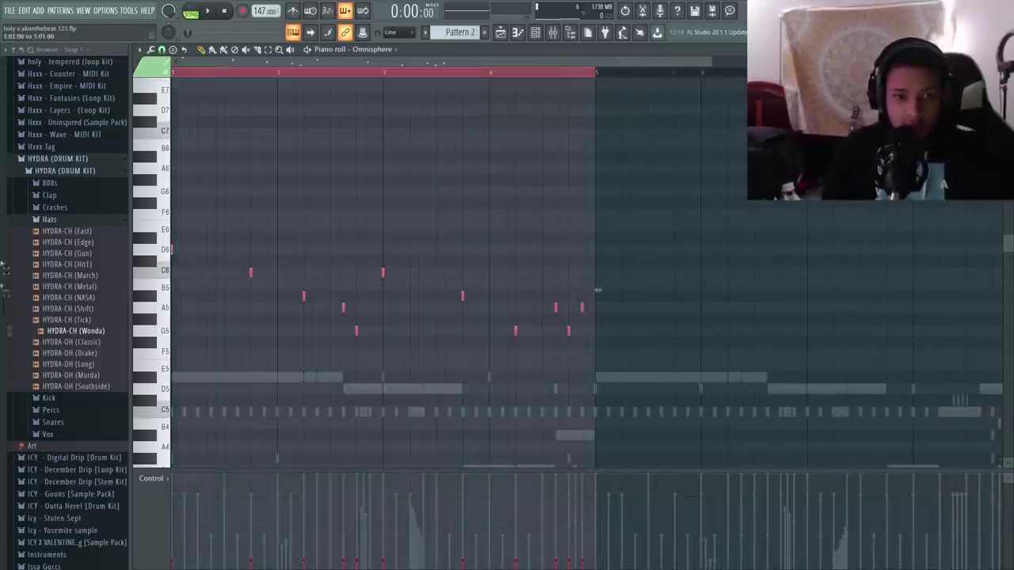
# Step: Play the melody with the song, raise it by an octave, and end bar 4 on a D7 note
pyautogui.press('space')
pyautogui.scroll(-4, 333, 217)
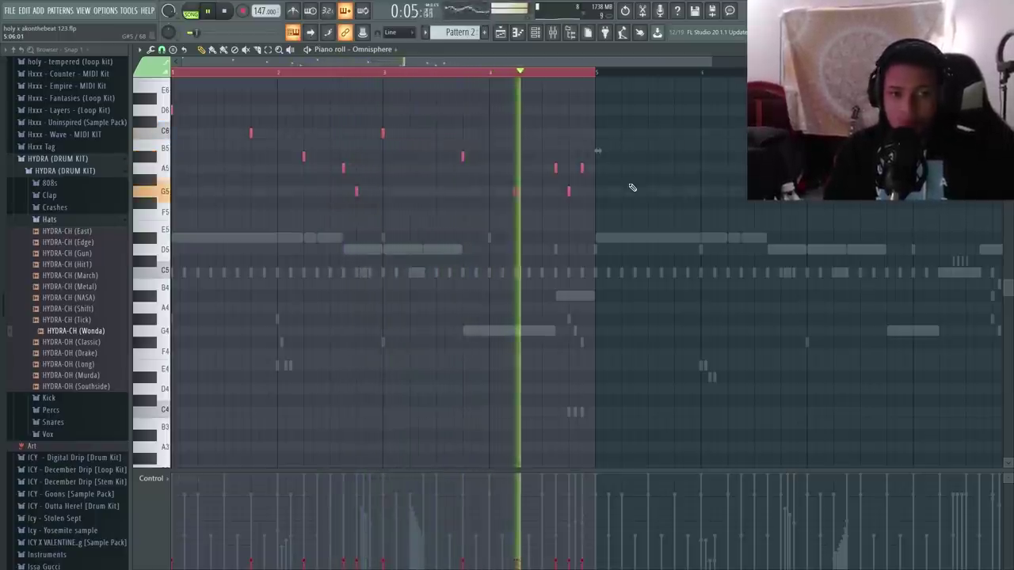
pyautogui.press('space')
pyautogui.scroll(2, 390, 77)
pyautogui.doubleClick(376, 74)
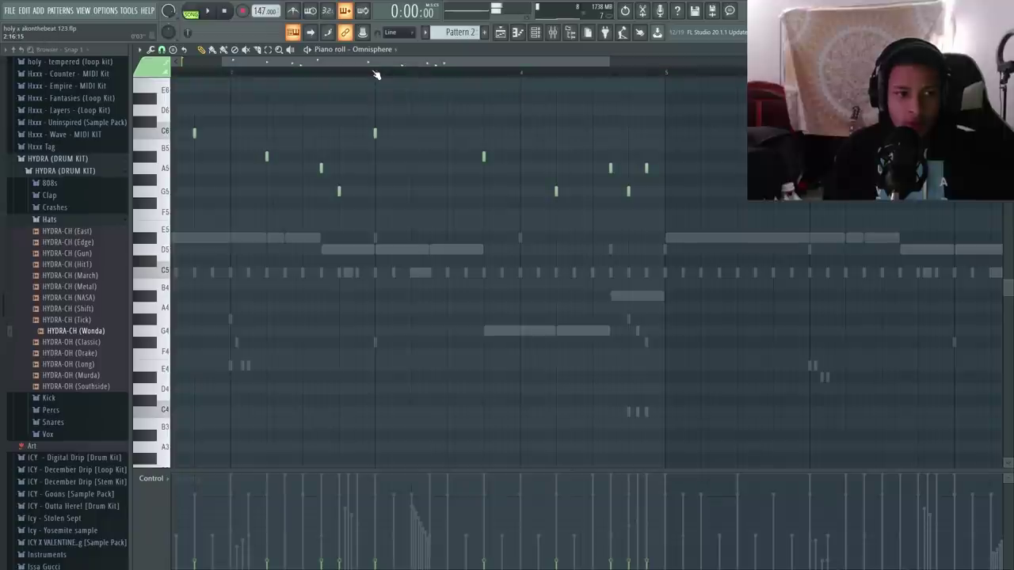
pyautogui.press('space')
pyautogui.scroll(-2, 460, 172)
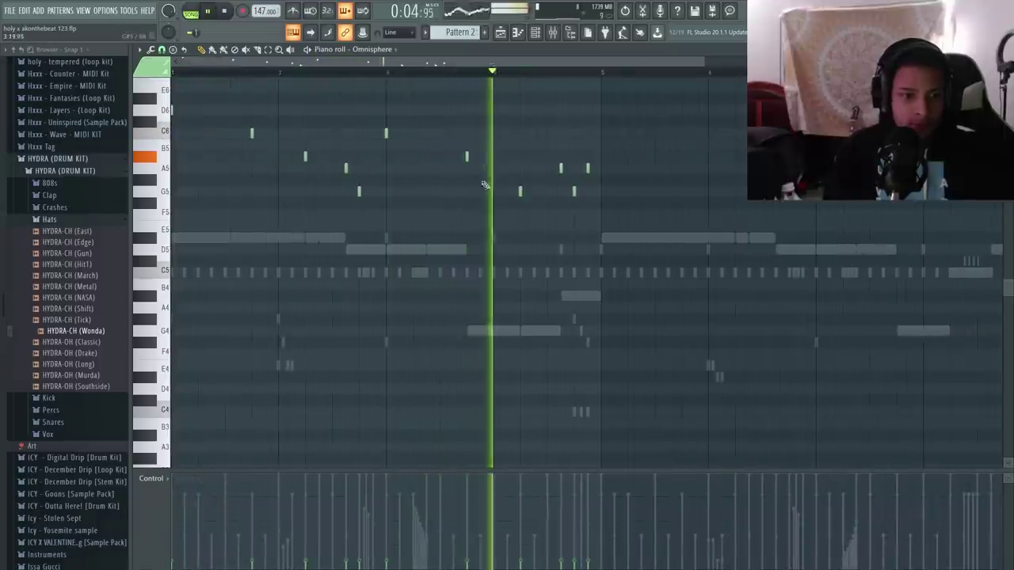
pyautogui.press('space')
pyautogui.moveTo(562, 226); pyautogui.dragTo(564, 213)
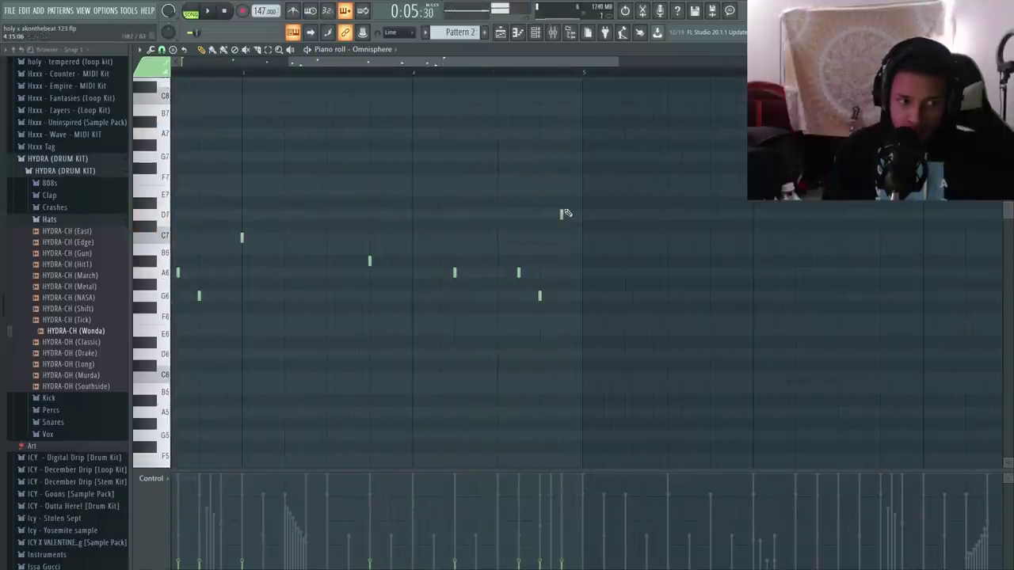
pyautogui.press('space')
pyautogui.press('space')
# Step: Duplicate the four-bar Omnisphere melody into bars 5 to 8 and lower the whole melody by an octave
pyautogui.scroll(-2, 553, 103)
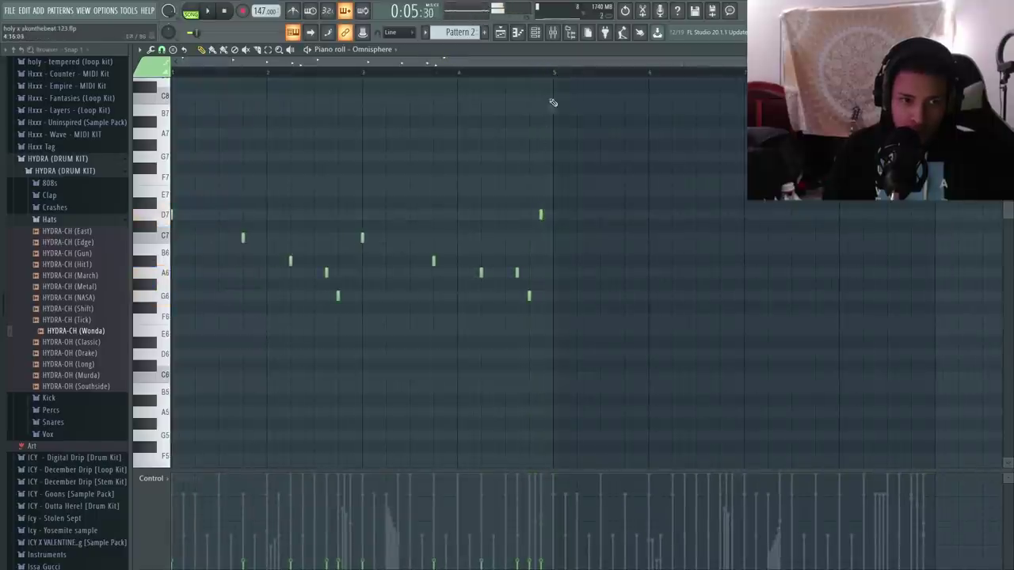
pyautogui.moveTo(542, 79); pyautogui.dragTo(172, 79)
pyautogui.press('space')
pyautogui.hotkey('ctrl', 'b')
pyautogui.hotkey('ctrl', 'd')
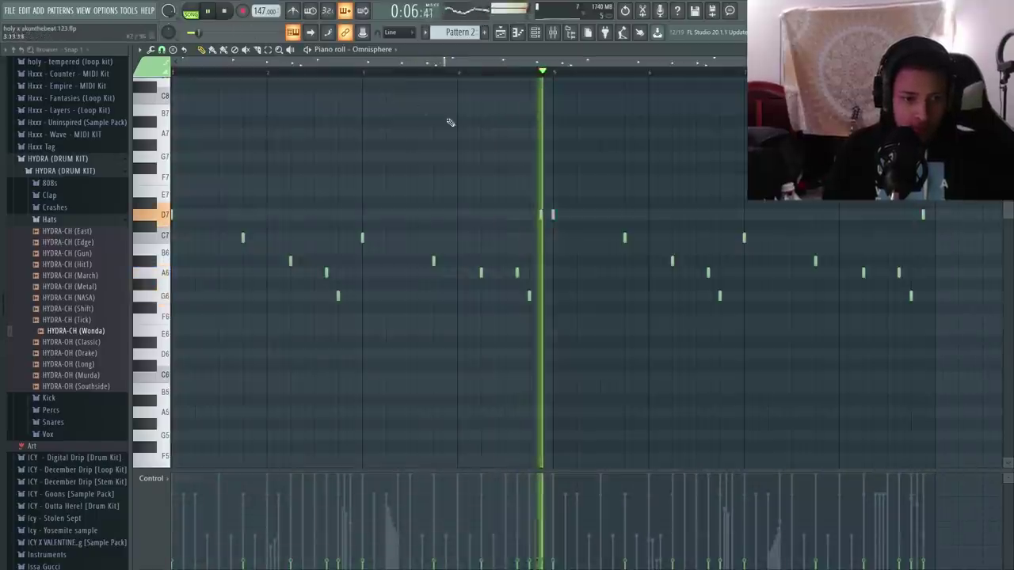
pyautogui.scroll(-1, 589, 249)
pyautogui.scroll(-1, 589, 250)
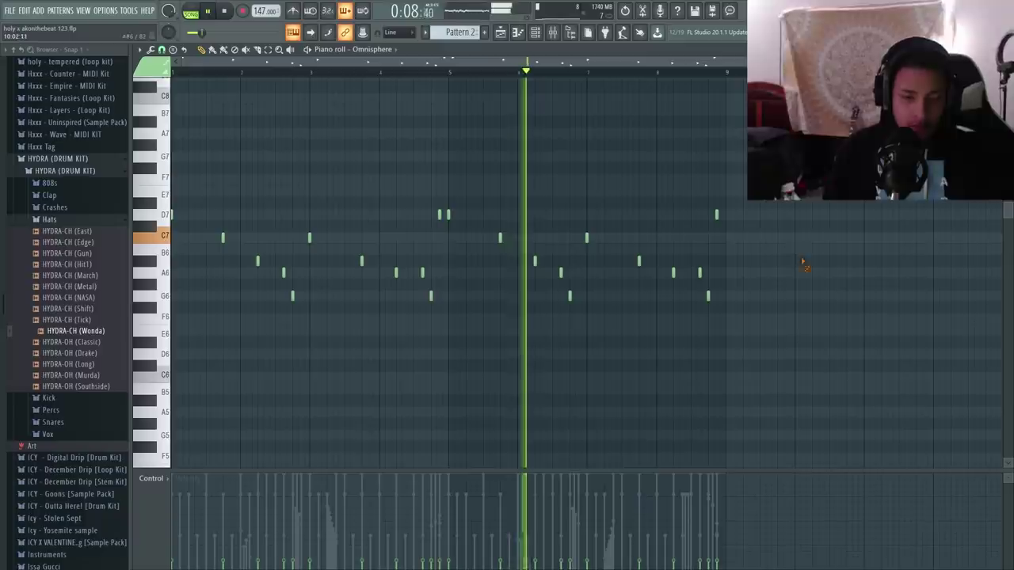
pyautogui.scroll(-3, 502, 153)
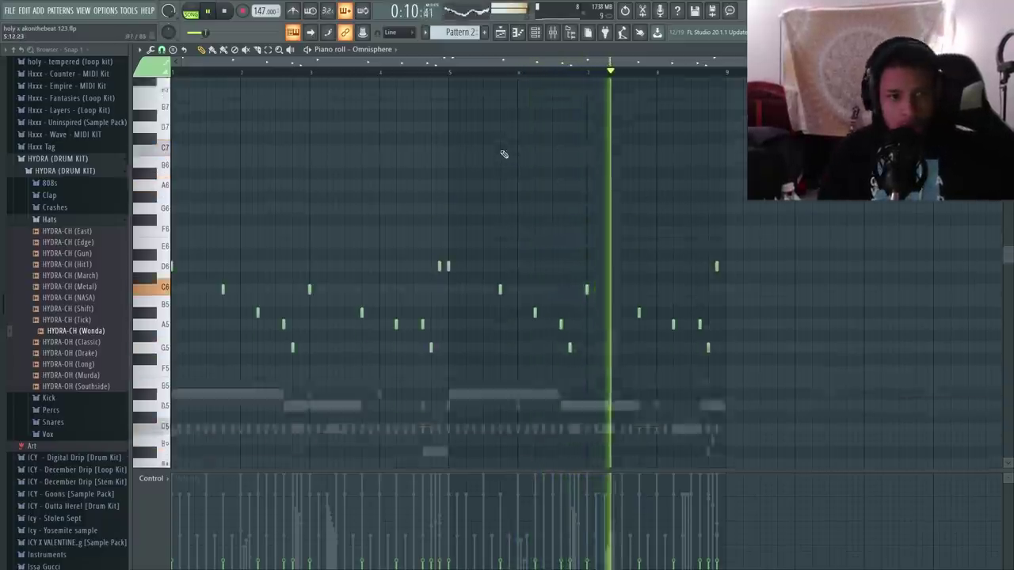
# Step: Check the arrangement in the playlist and open the wonda sample's channel settings and waveform options
pyautogui.click(501, 32)
pyautogui.scroll(-3, 639, 327)
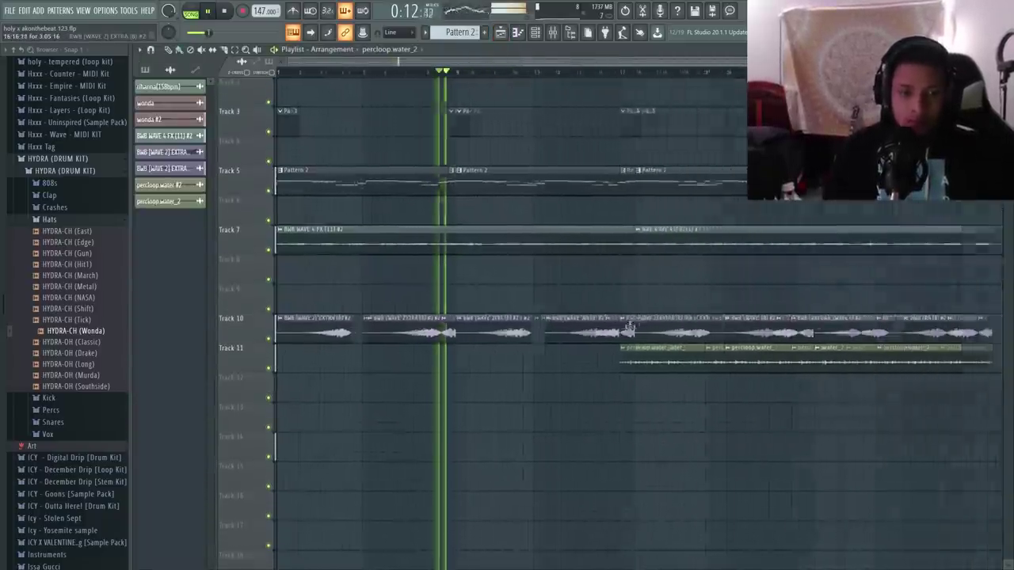
pyautogui.press('F6')
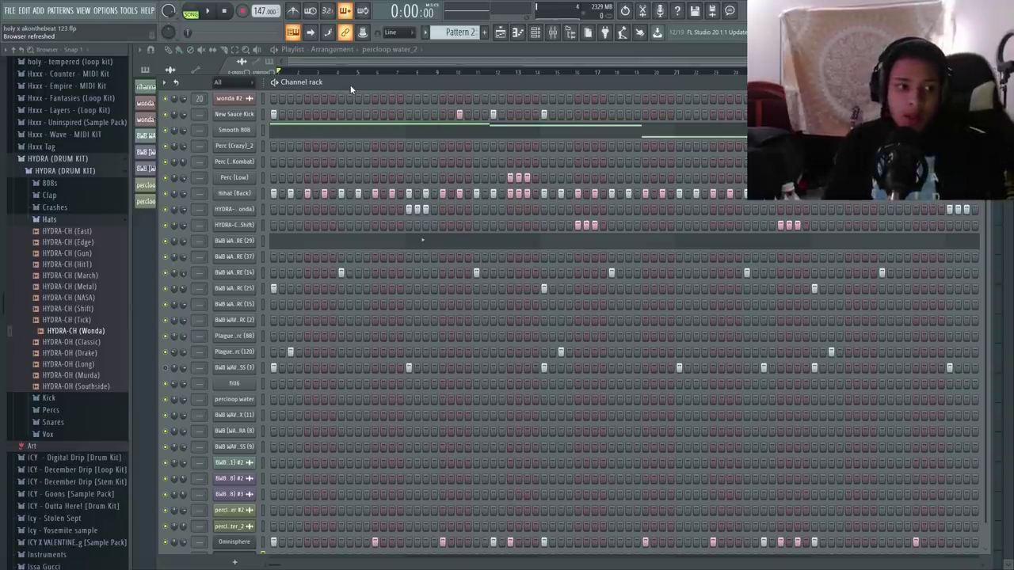
pyautogui.click(232, 98)
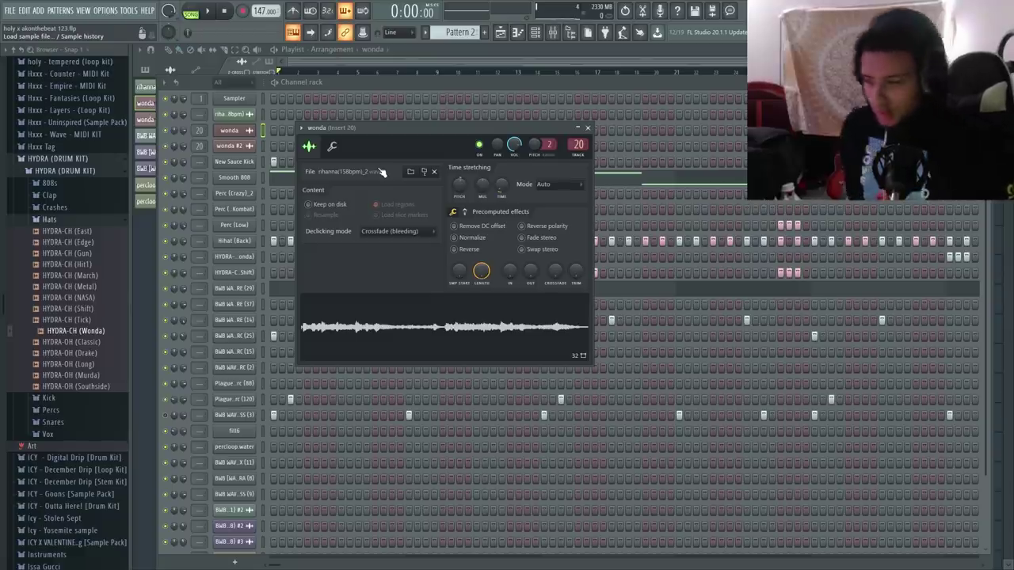
pyautogui.rightClick(378, 330)
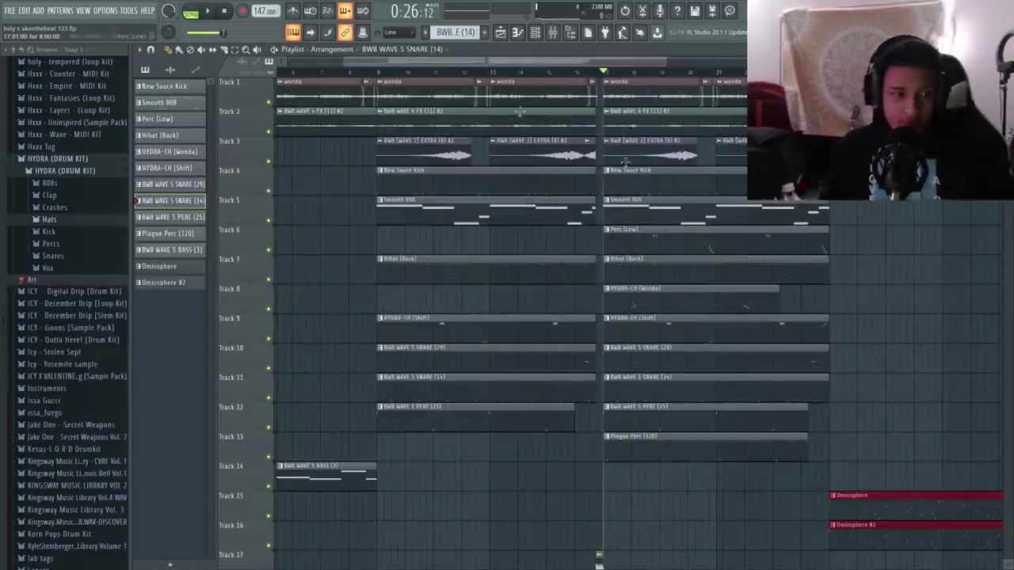
# Step: Preview the HYDRA kit snares and load HYDRA-SNARE (8) onto the BWB WAV..SS (9) channel with the empty Pattern 15 selected
pyautogui.click(53, 256)
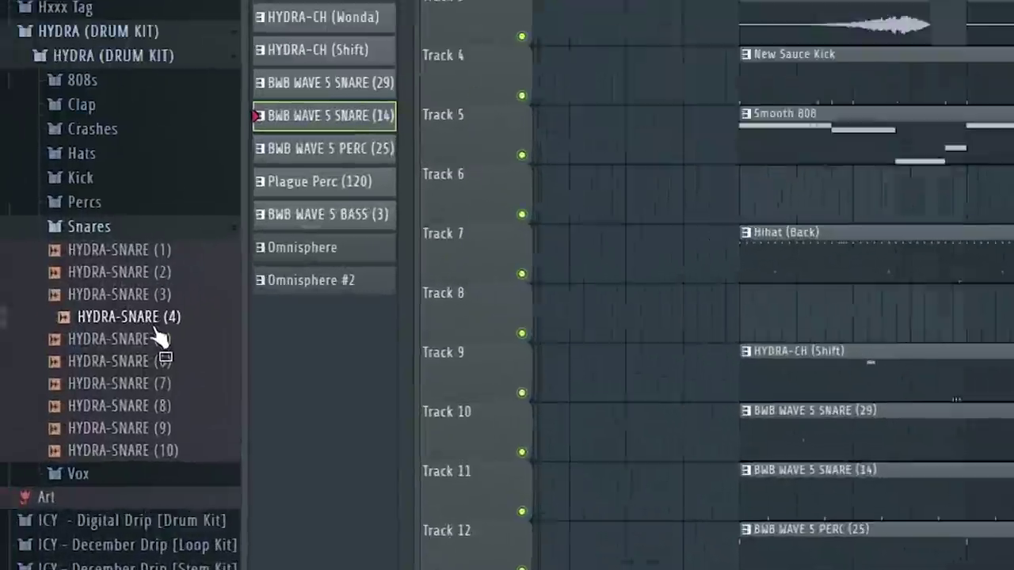
pyautogui.click(154, 408)
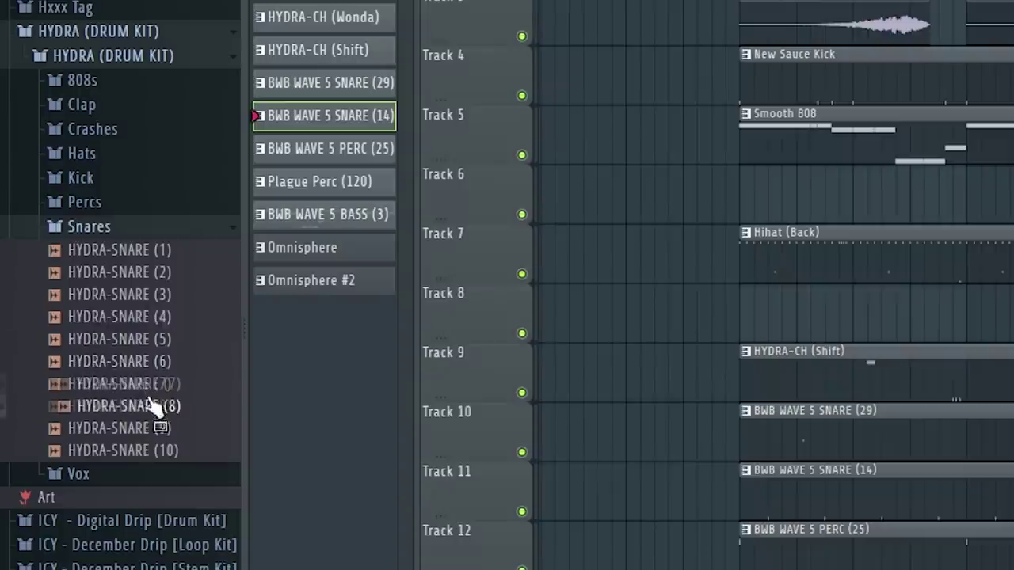
pyautogui.press('F6')
pyautogui.moveTo(453, 32); pyautogui.dragTo(453, 49)
pyautogui.scroll(-1, 456, 32)
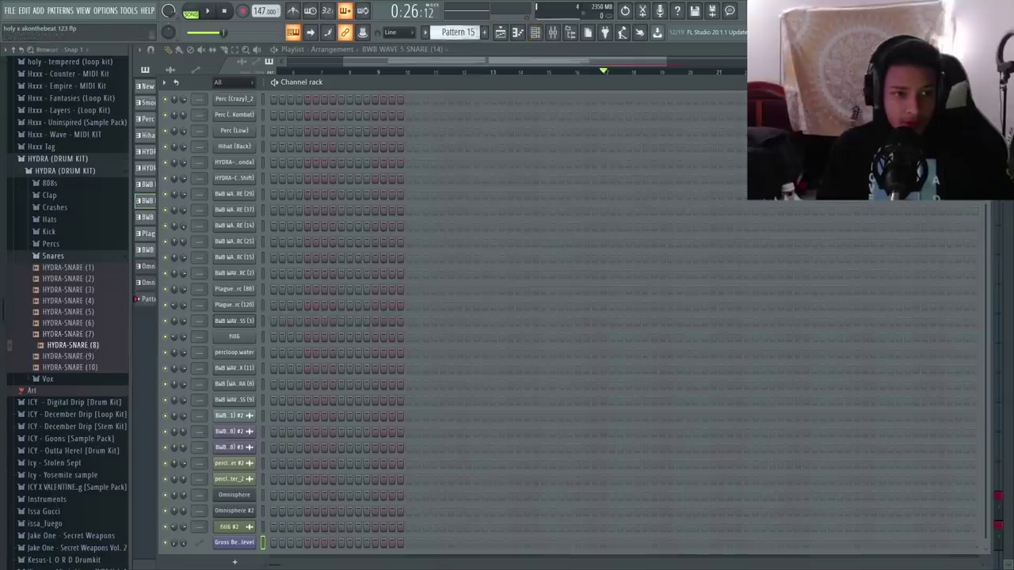
pyautogui.moveTo(94, 345); pyautogui.dragTo(264, 406)
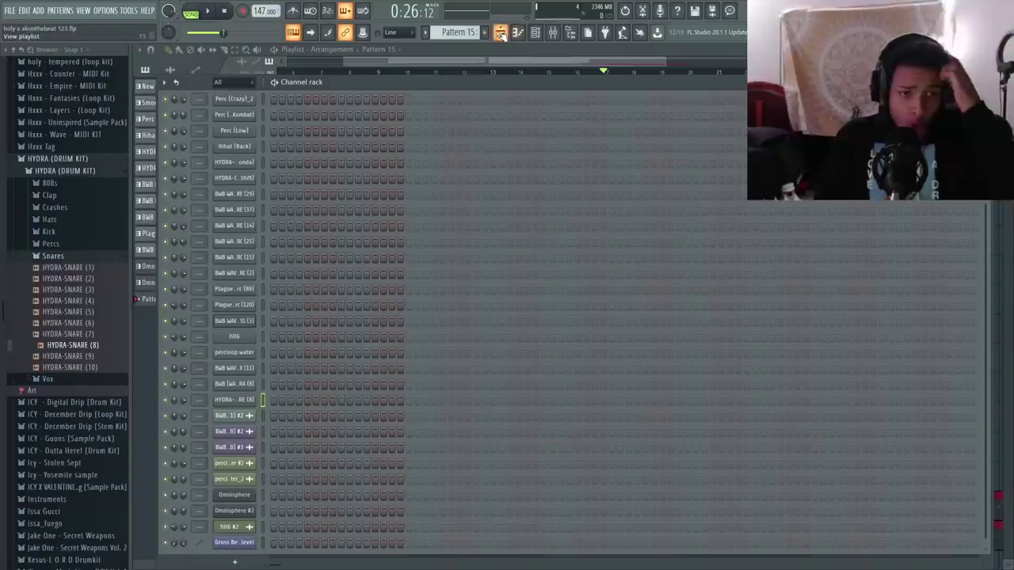
# Step: Draw a roll of five D4 notes for HYDRA-SNARE (8) near the end of bar 3 and vary their velocities
pyautogui.click(238, 401)
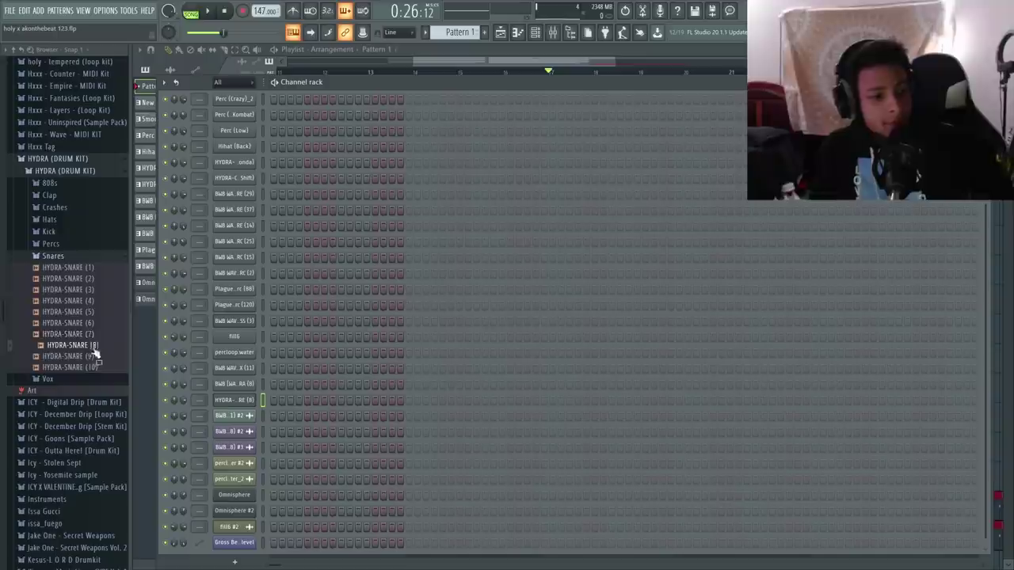
pyautogui.click(92, 357)
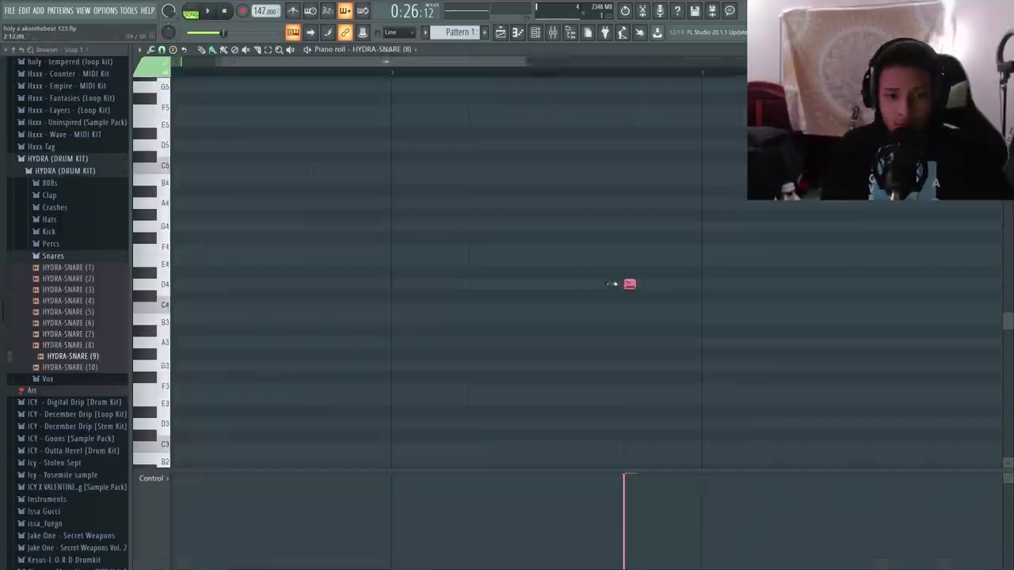
pyautogui.press('space')
pyautogui.moveTo(630, 285); pyautogui.dragTo(680, 286)
pyautogui.moveTo(636, 513)
pyautogui.mouseDown()
pyautogui.moveTo(627, 512)
pyautogui.moveTo(643, 528)
pyautogui.moveTo(705, 525)
pyautogui.mouseUp()
pyautogui.hotkey('ctrl', 'd')
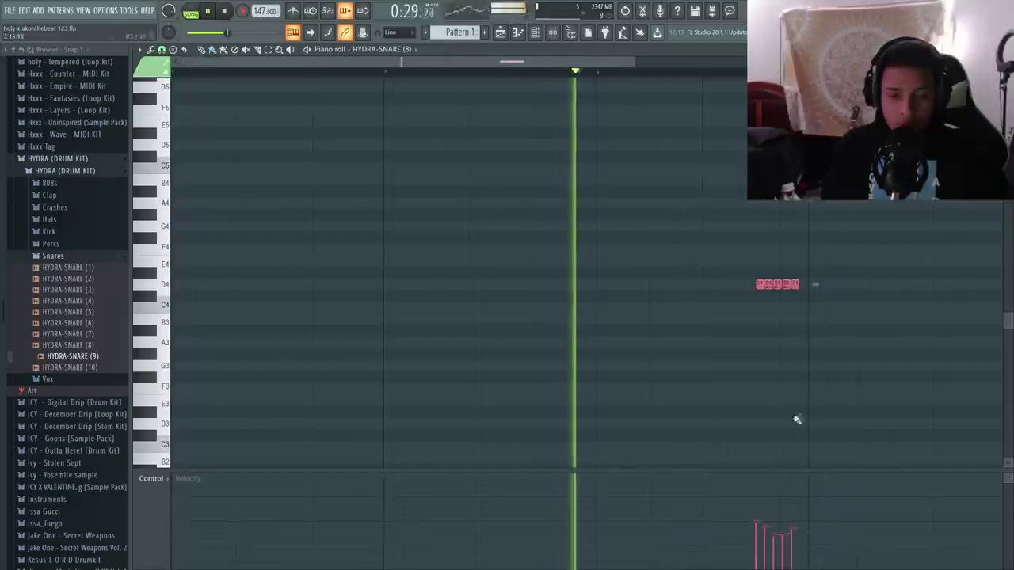
# Step: Set the snap to 1/4 beat and draw four evenly spaced B3 snare notes from the start of bar 4
pyautogui.scroll(2, 798, 412)
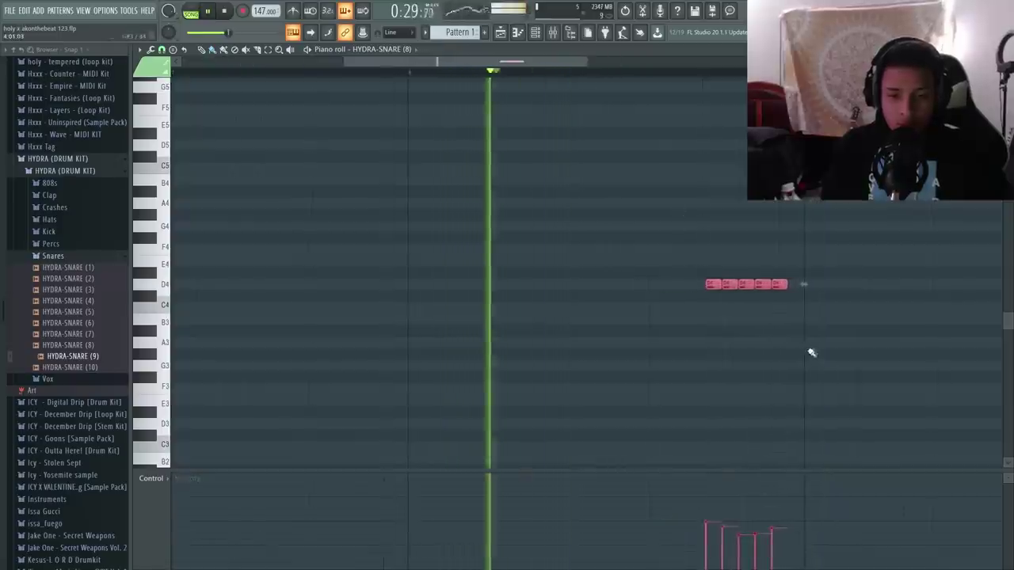
pyautogui.press('space')
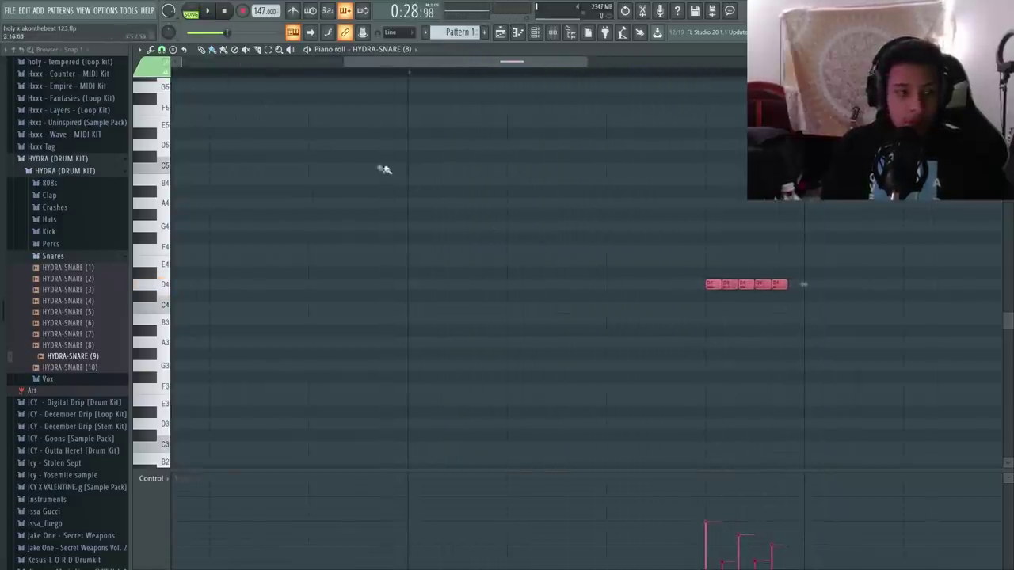
pyautogui.click(163, 50)
pyautogui.click(179, 169)
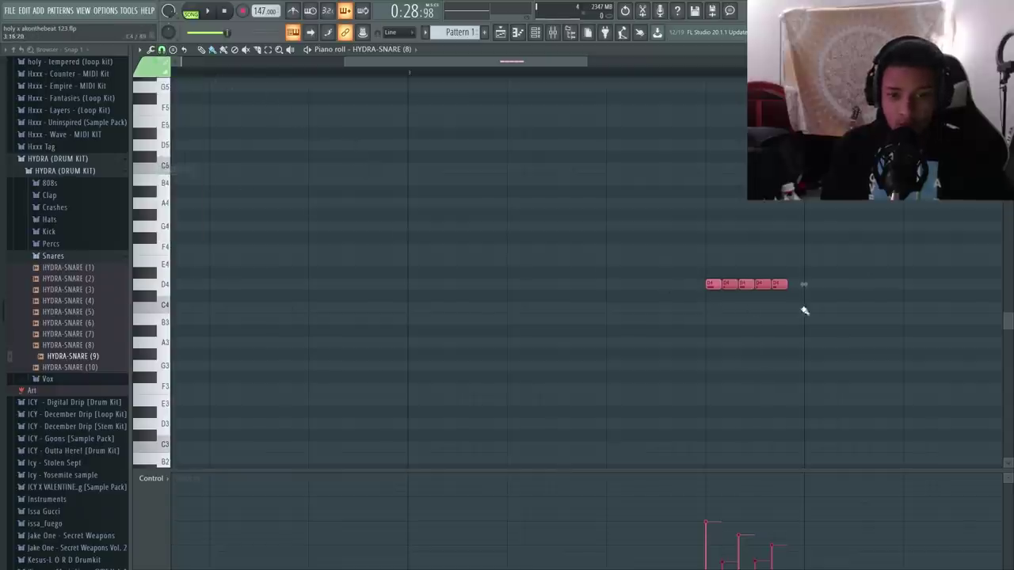
pyautogui.moveTo(808, 319); pyautogui.dragTo(842, 318)
# Step: Set the snap to 1/2 step and draw a run of short notes rising from D4 to F4 from beat 2 of bar 4
pyautogui.click(163, 50)
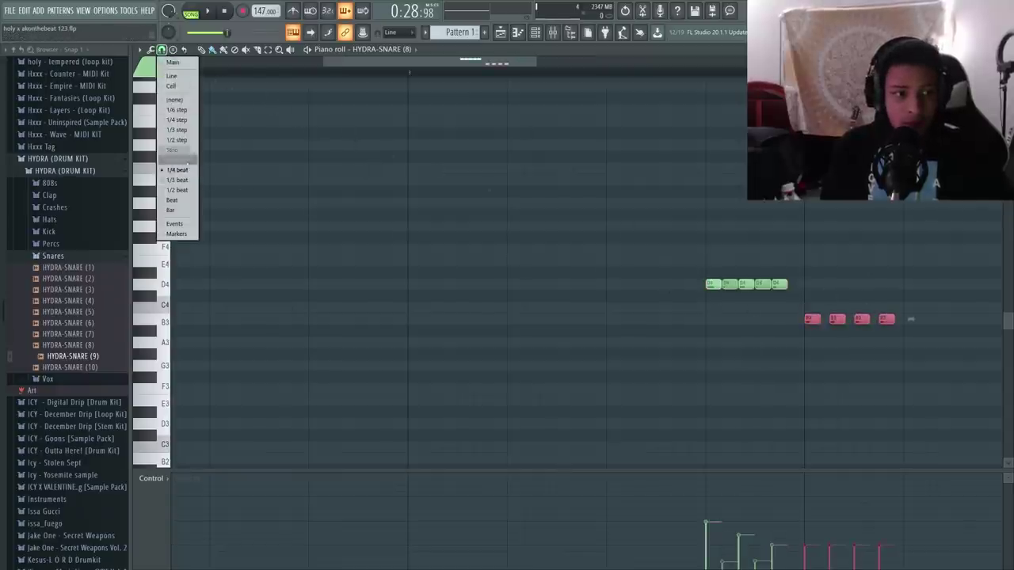
pyautogui.click(179, 140)
pyautogui.scroll(-3, 420, 226)
pyautogui.scroll(4, 713, 317)
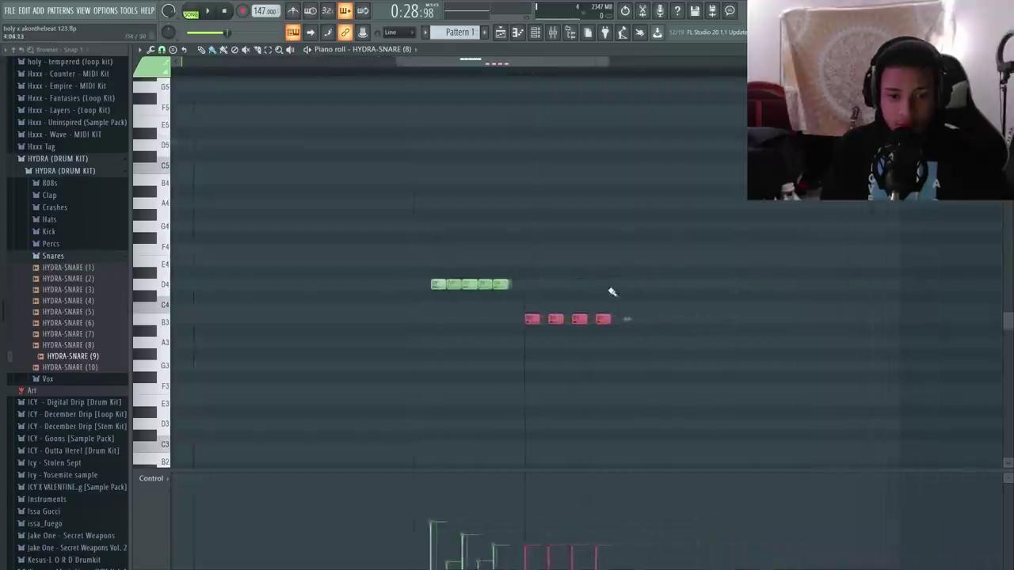
pyautogui.click(627, 284)
pyautogui.moveTo(640, 285); pyautogui.dragTo(627, 285)
pyautogui.moveTo(639, 284)
pyautogui.mouseDown()
pyautogui.moveTo(676, 282)
pyautogui.moveTo(735, 253)
pyautogui.mouseUp()
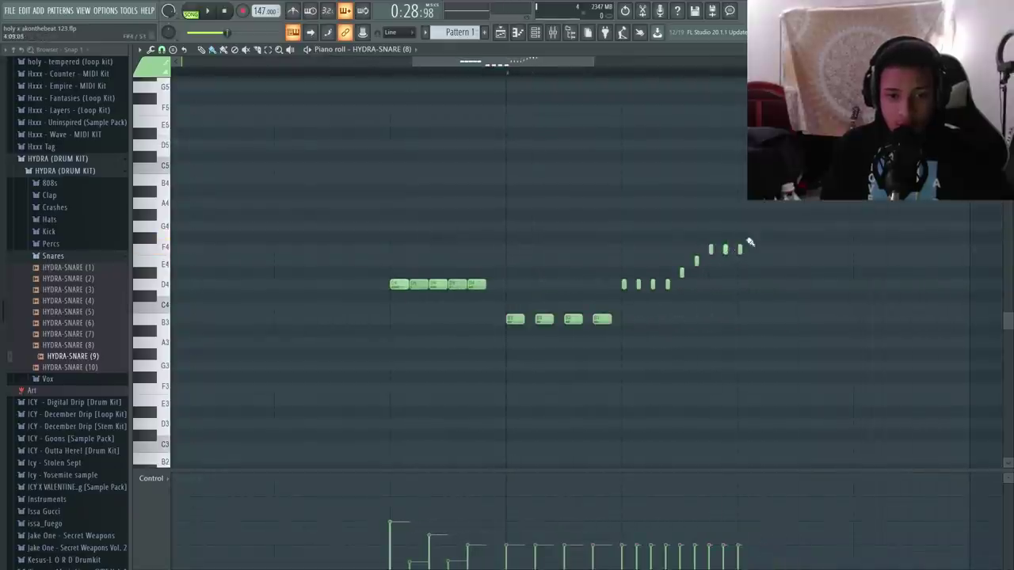
# Step: Move the B3 notes and rising run one beat later, with ramped velocities and two long closing F4 notes, and apply quick legato to the run
pyautogui.press('space')
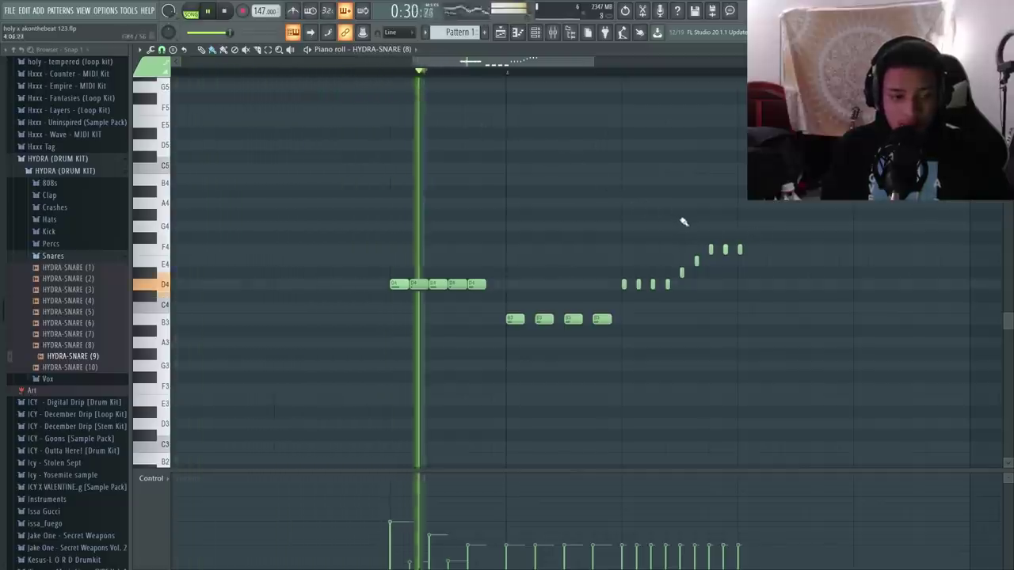
pyautogui.moveTo(778, 233); pyautogui.dragTo(627, 322)
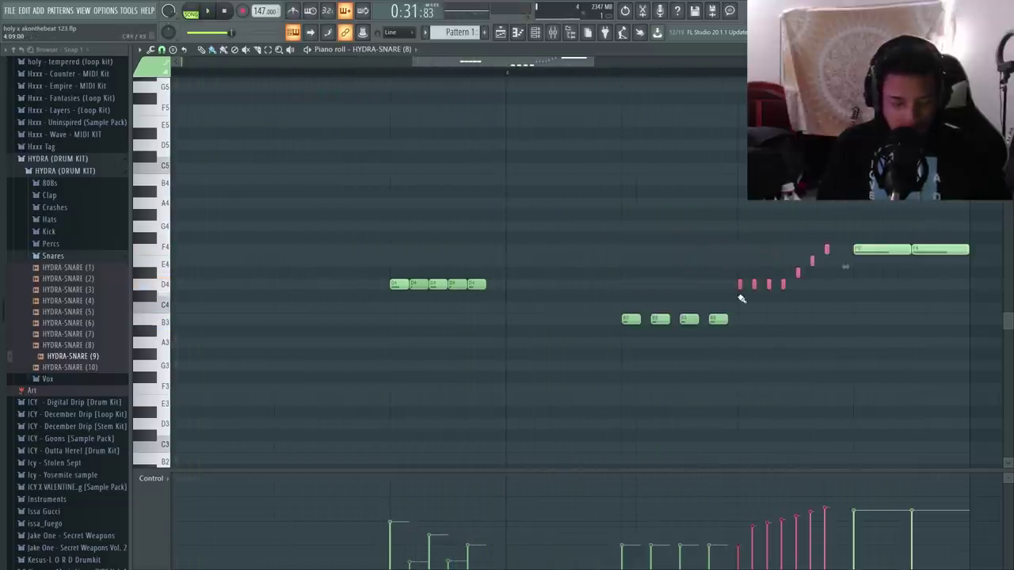
pyautogui.hotkey('ctrl', 'l')
pyautogui.press('space')
pyautogui.press('space')
pyautogui.press('space')
pyautogui.press('space')
# Step: Select the run's four D4 notes, shorten them slightly, play the roll and clear the selection
pyautogui.moveTo(807, 283); pyautogui.dragTo(741, 300)
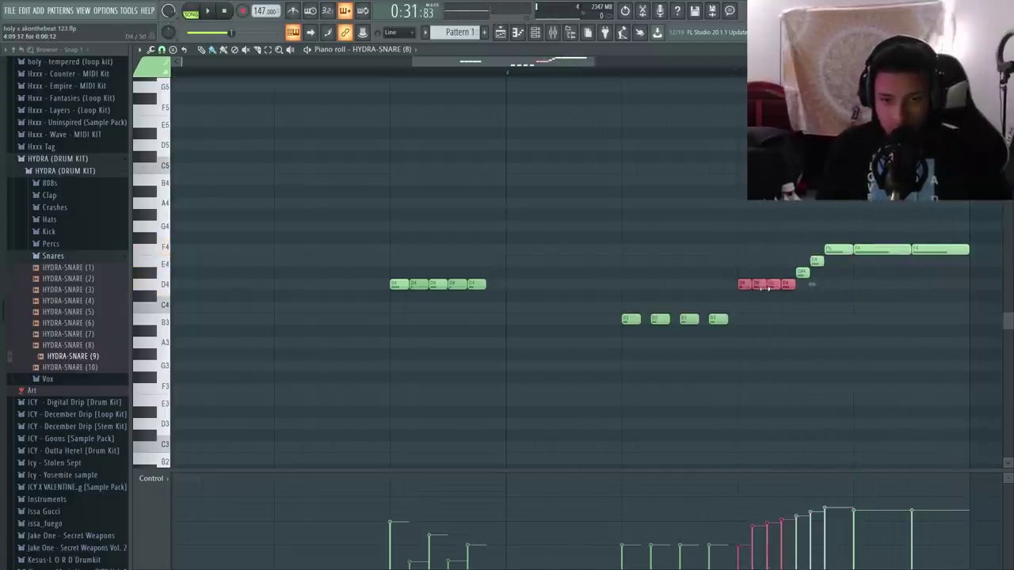
pyautogui.press('space')
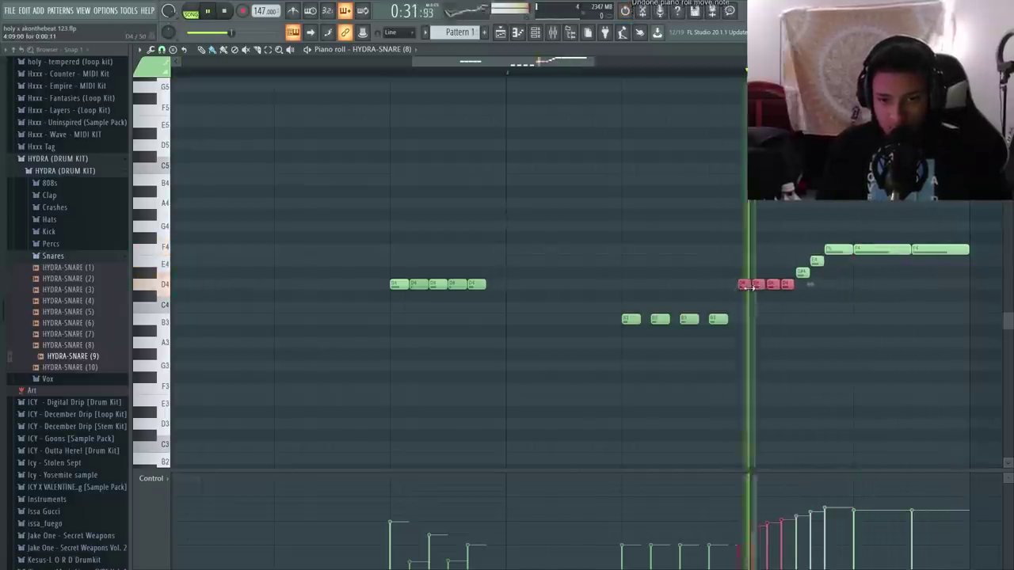
pyautogui.keyDown('ctrl'); pyautogui.click(774, 329); pyautogui.keyUp('ctrl')
# Step: Check the whole snare pattern, stop playback and review the arrangement in the playlist
pyautogui.scroll(-2, 587, 171)
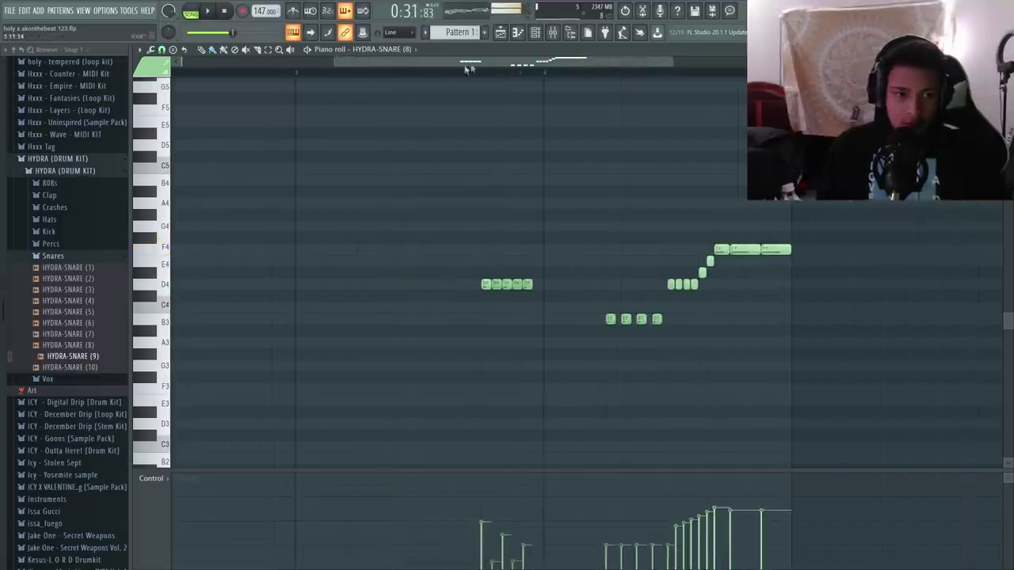
pyautogui.press('space')
pyautogui.press('F5')
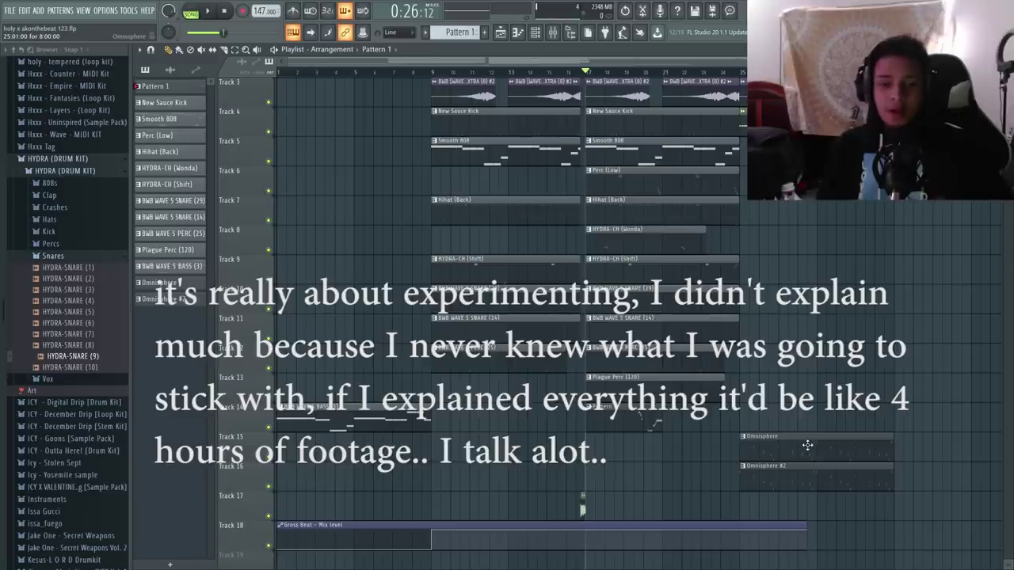
pyautogui.scroll(2, 807, 446)
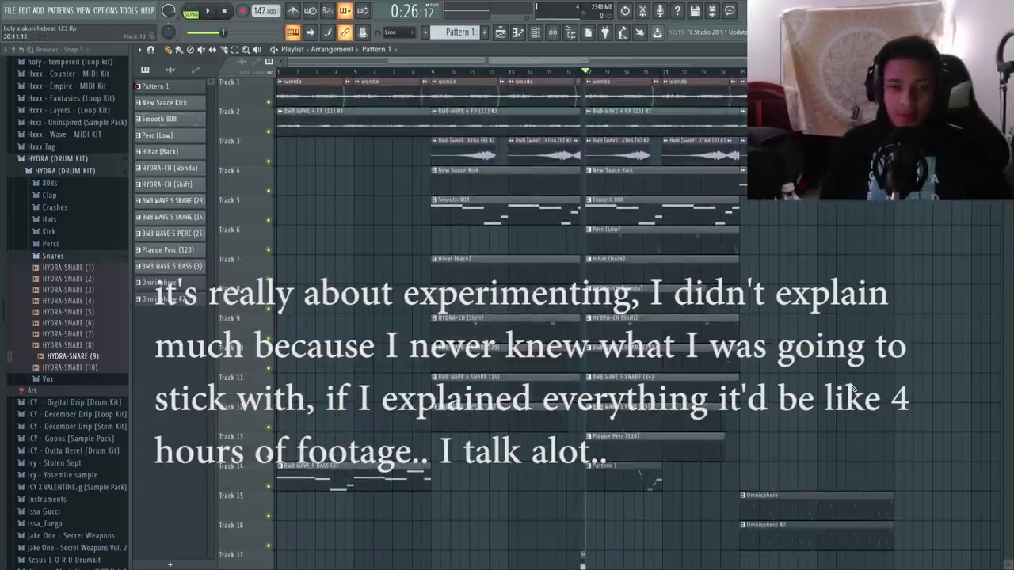